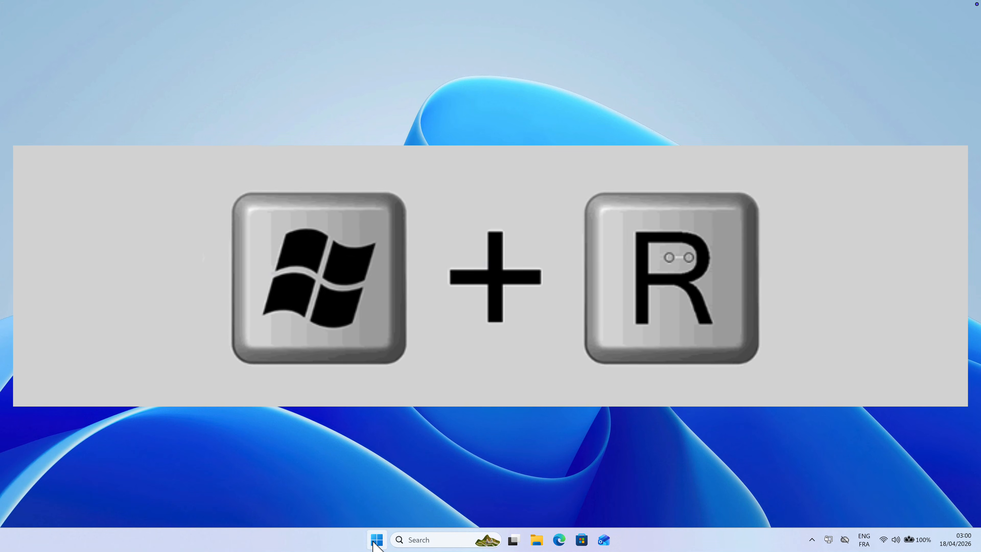
{"action": "key", "text": "super+r"}
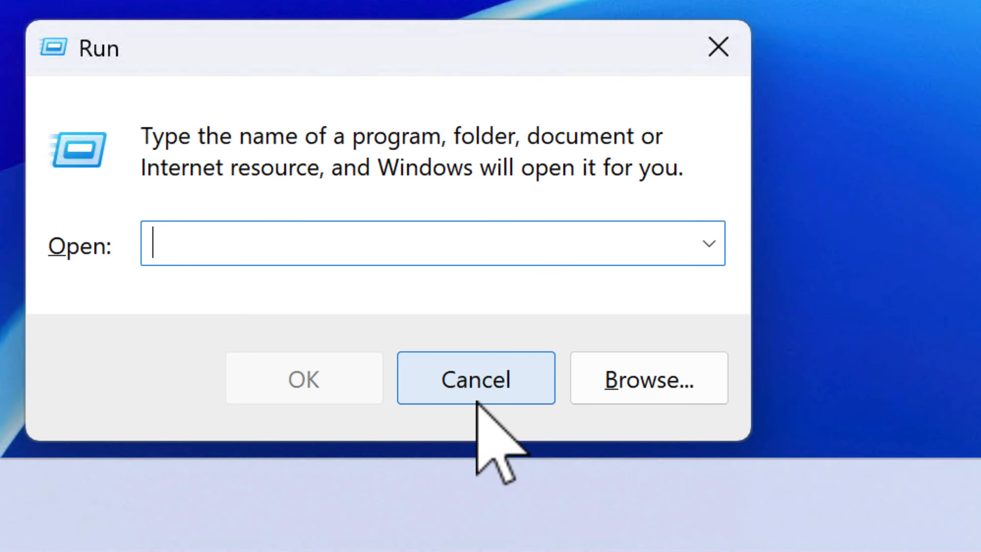
{"action": "left_click", "coordinate": [473, 389]}
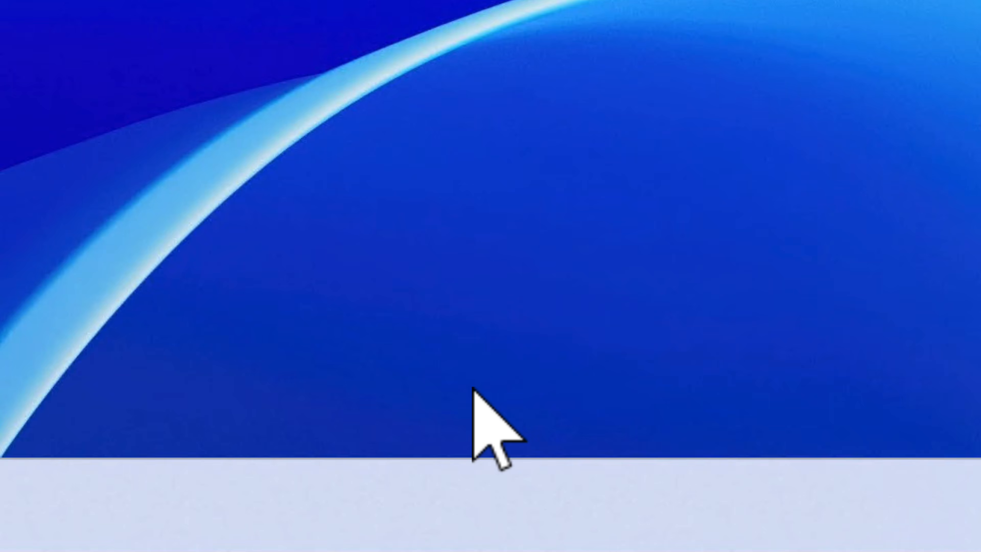
{"action": "right_click", "coordinate": [378, 532]}
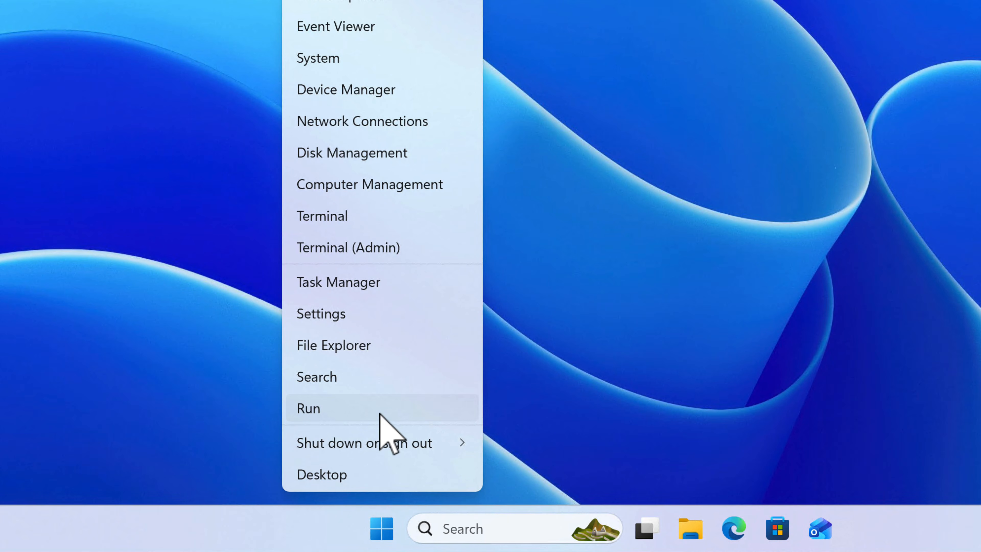
{"action": "left_click", "coordinate": [327, 408]}
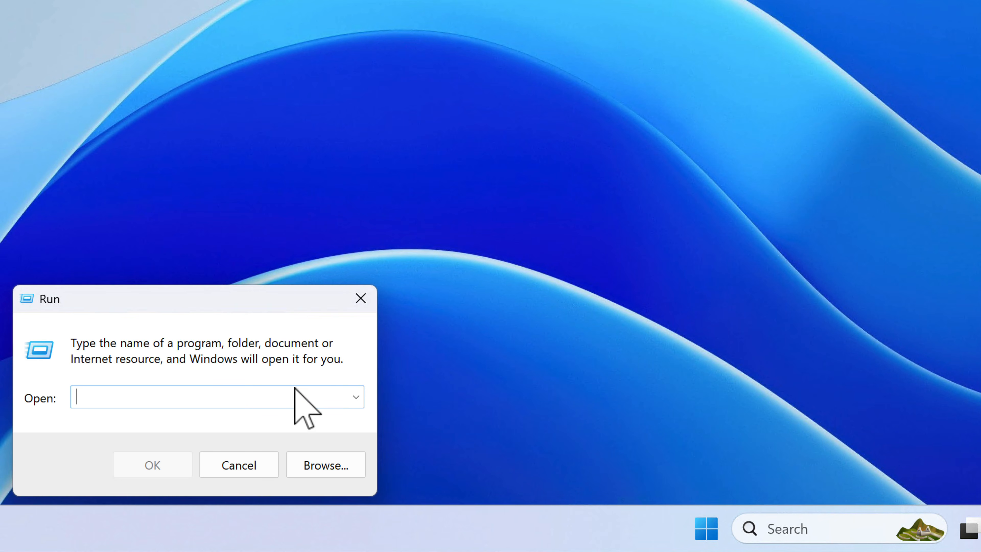
{"action": "left_click", "coordinate": [240, 463]}
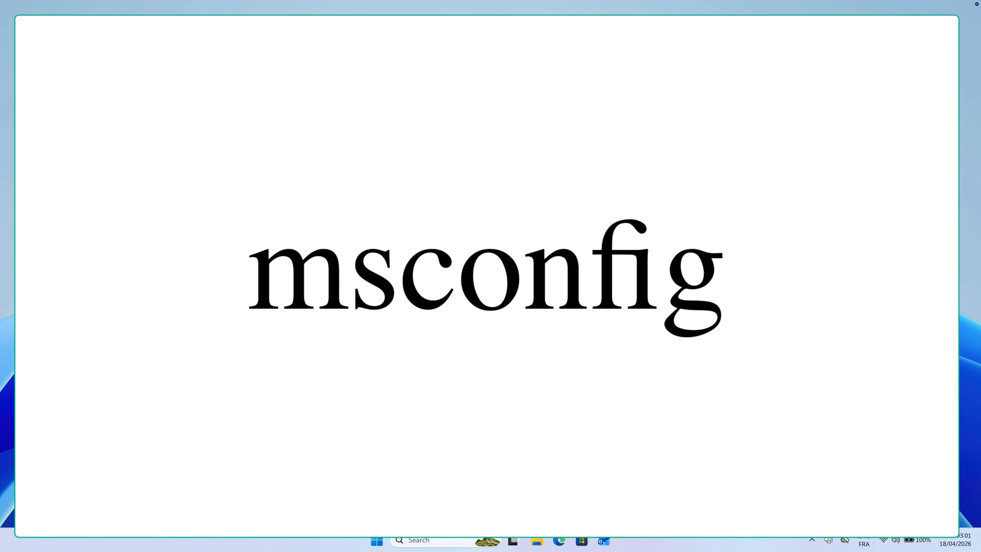
Open System Configuration by running the command msconfig.
{"action": "key", "text": "super+r"}
{"action": "type", "text": "msconfig"}
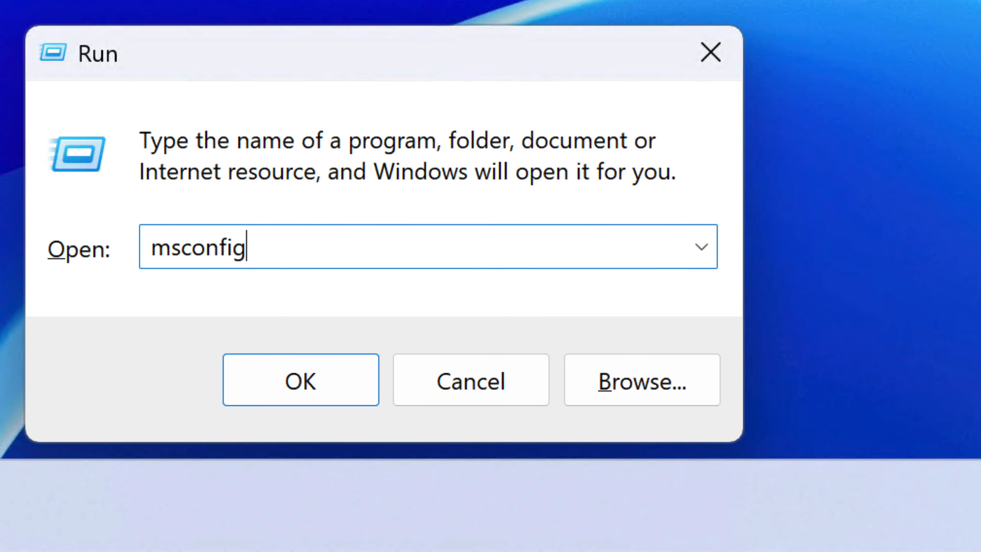
{"action": "key", "text": "Return"}
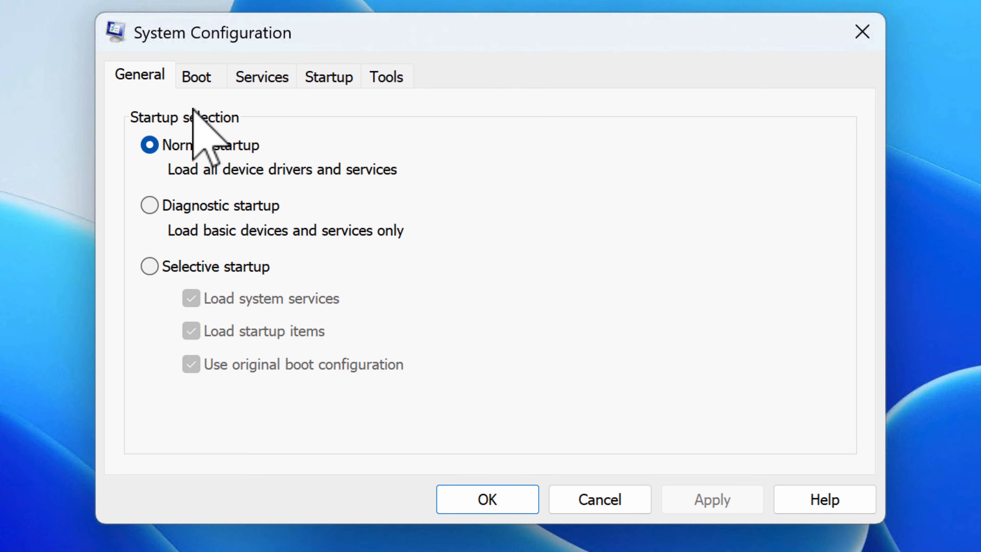
Review the Boot, Services, Startup and Tools pages of System Configuration.
{"action": "left_click", "coordinate": [190, 76]}
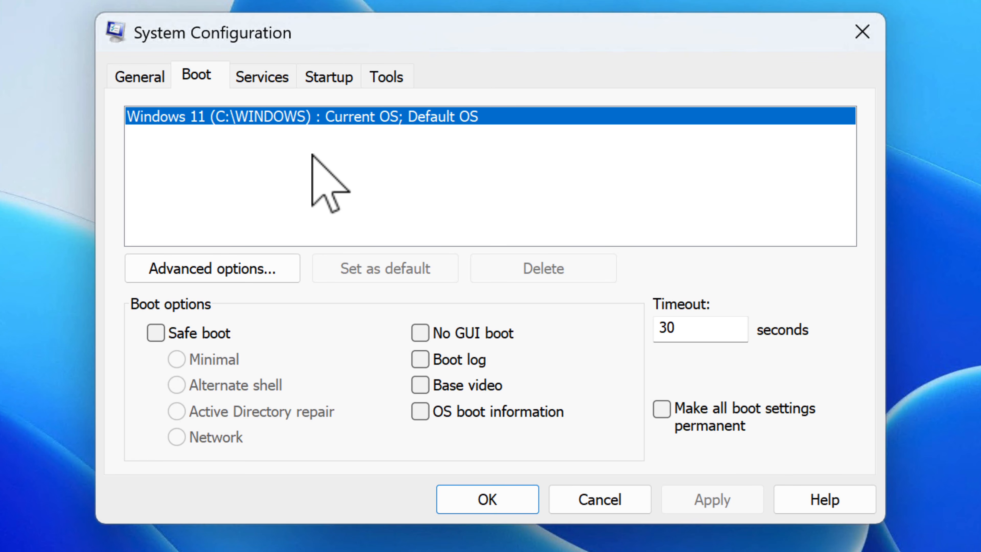
{"action": "left_click", "coordinate": [265, 76]}
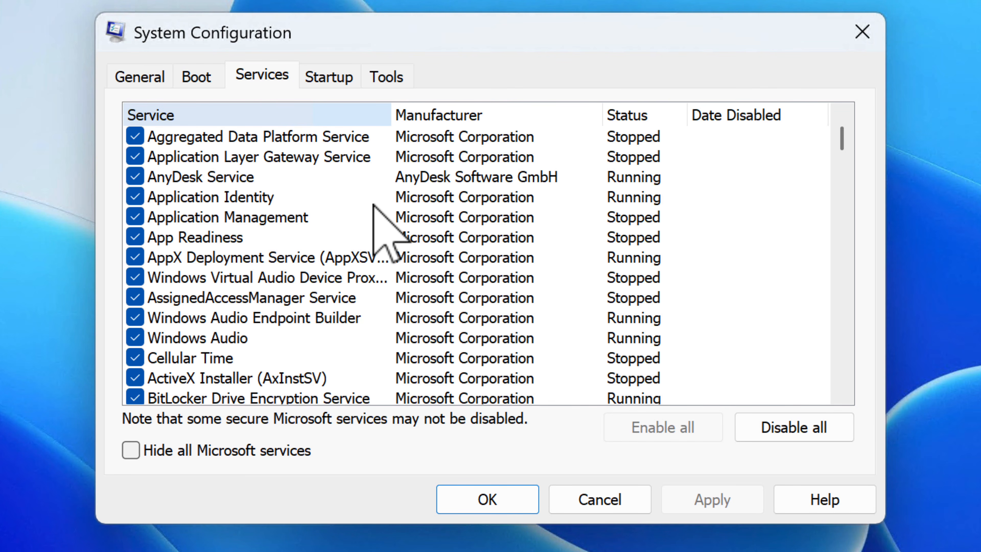
{"action": "left_click", "coordinate": [328, 79]}
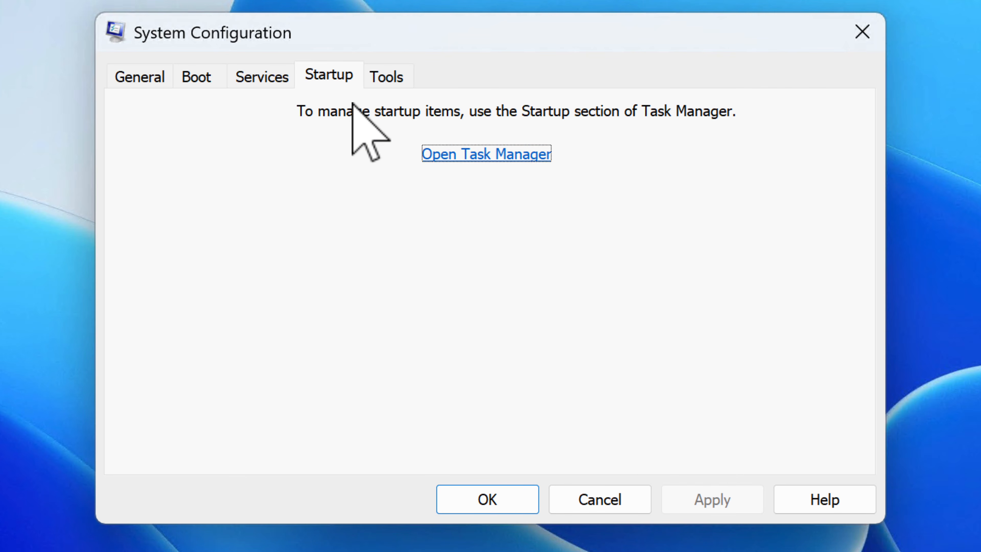
{"action": "left_click", "coordinate": [379, 79]}
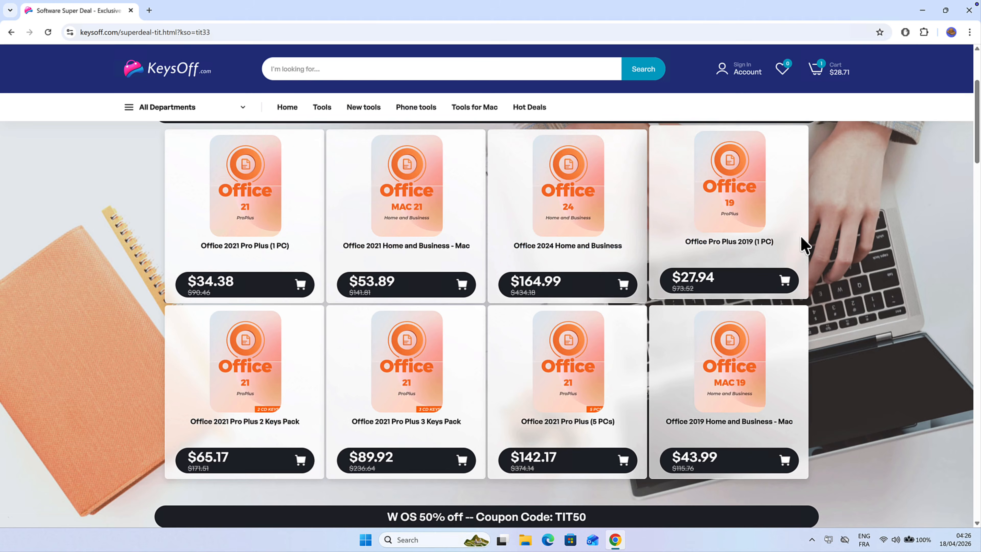
Browse the KeysOff Software Super Deal page in Chrome and choose the Win 11 Pro (1 PC) offer for the shopping cart.
{"action": "scroll", "coordinate": [801, 240], "scroll_direction": "up", "scroll_amount": 5}
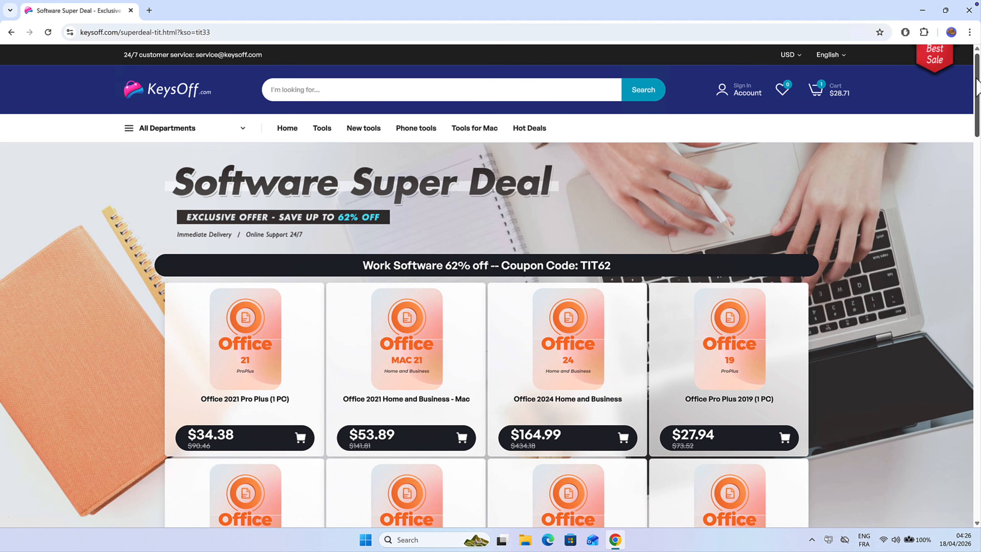
{"action": "left_click_drag", "start_coordinate": [976, 82], "coordinate": [927, 151]}
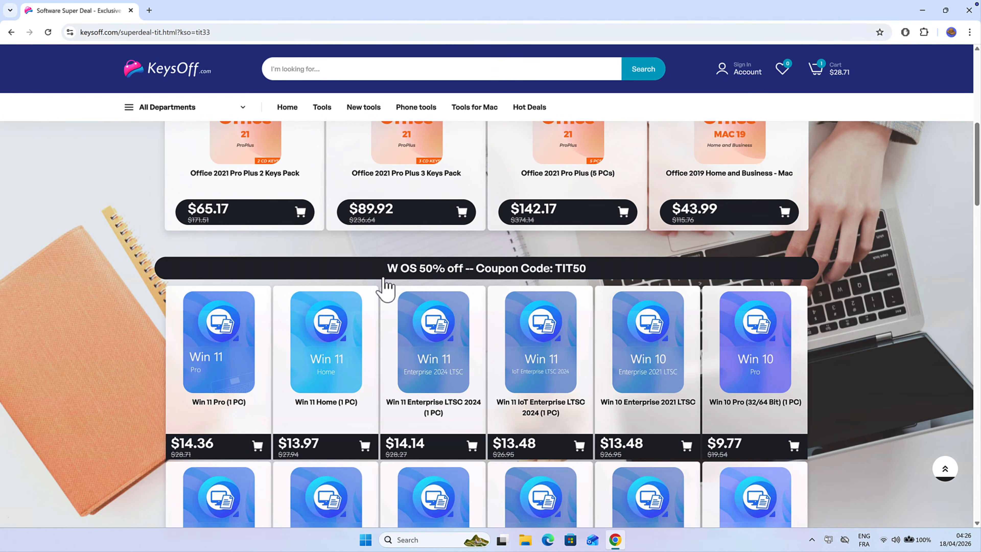
{"action": "left_click", "coordinate": [228, 350]}
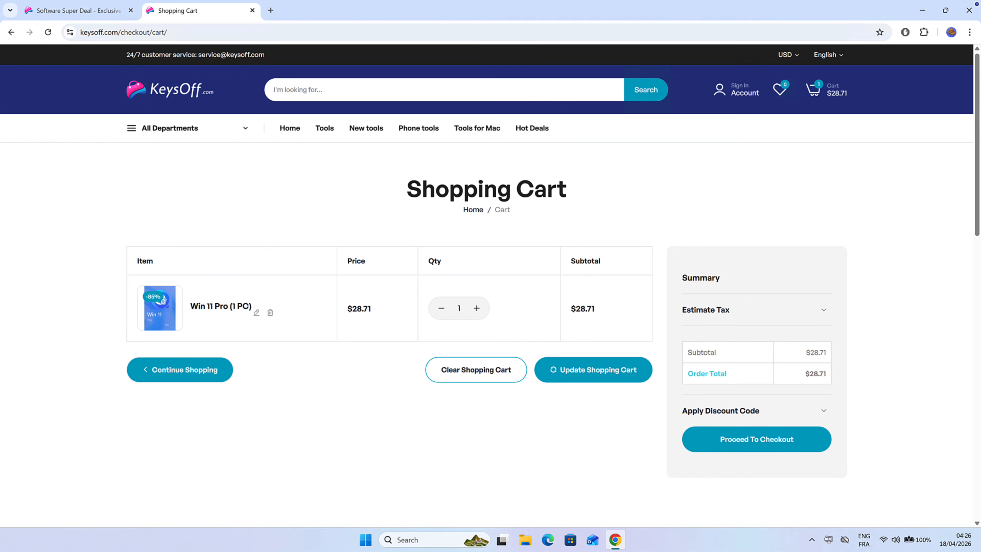
Apply the discount code TIT50 to the Win 11 Pro order in the shopping cart.
{"action": "left_click", "coordinate": [706, 413]}
{"action": "scroll", "coordinate": [721, 456], "scroll_direction": "down", "scroll_amount": 3}
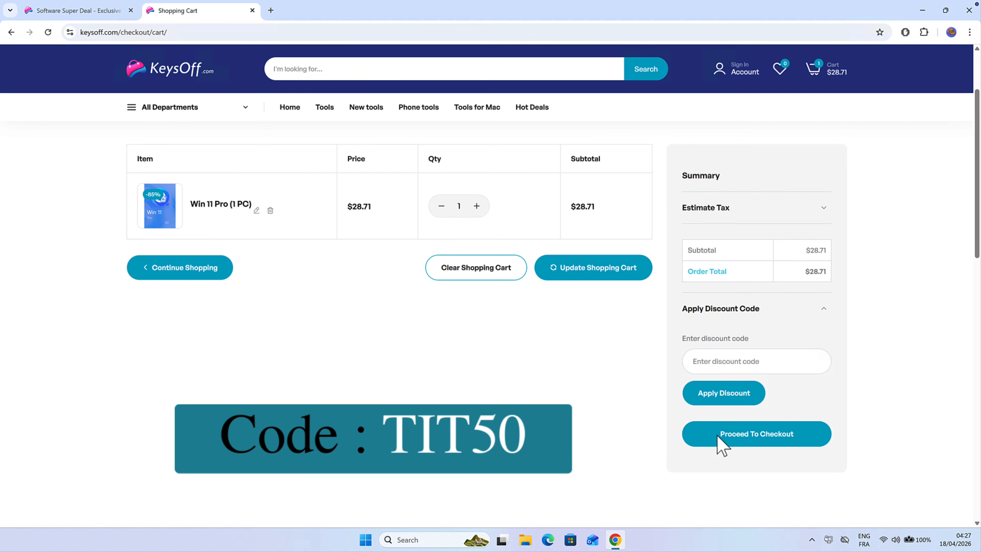
{"action": "left_click", "coordinate": [725, 361]}
{"action": "type", "text": "TIT50"}
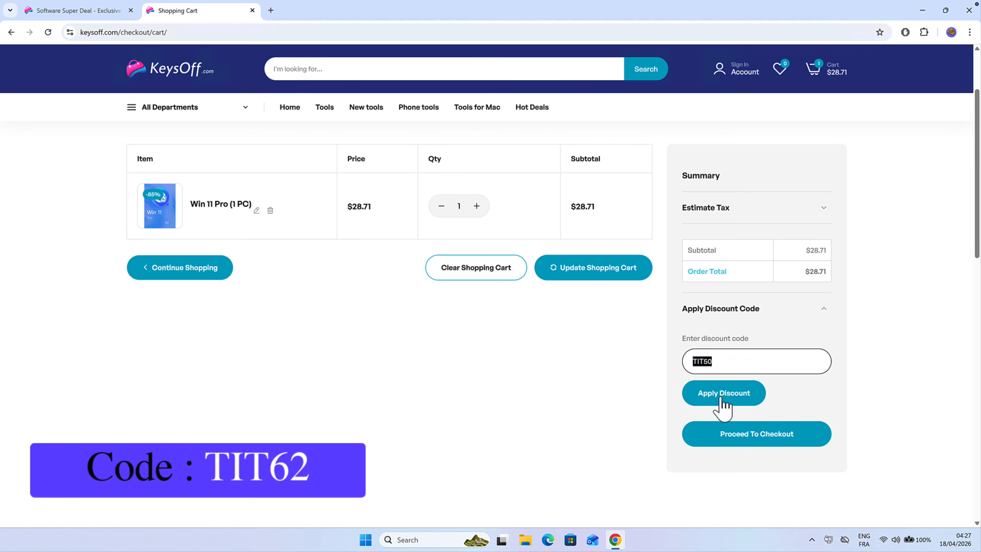
{"action": "left_click", "coordinate": [721, 395]}
{"action": "scroll", "coordinate": [482, 328], "scroll_direction": "down", "scroll_amount": 1}
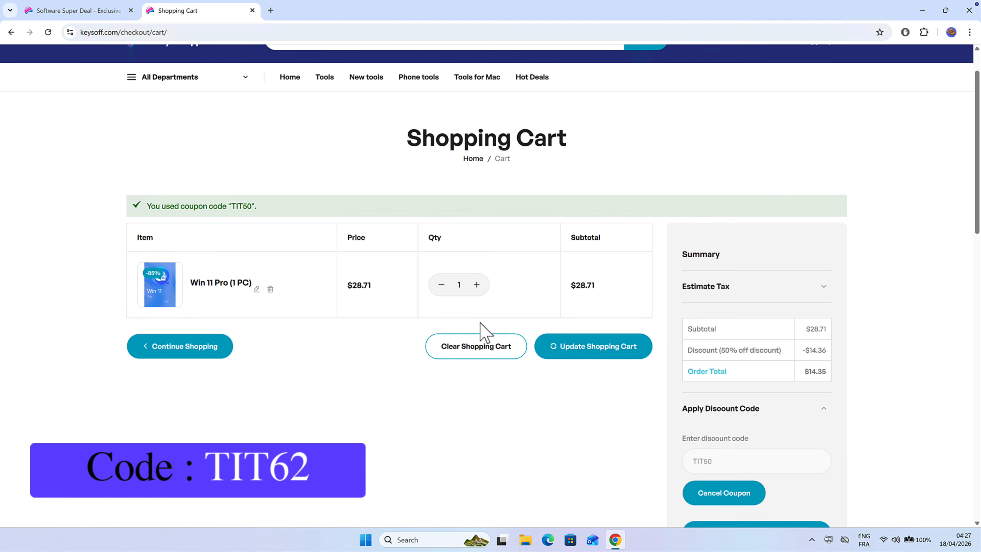
Highlight the discount amount in the cart summary and proceed to checkout.
{"action": "left_click_drag", "start_coordinate": [804, 350], "coordinate": [831, 352]}
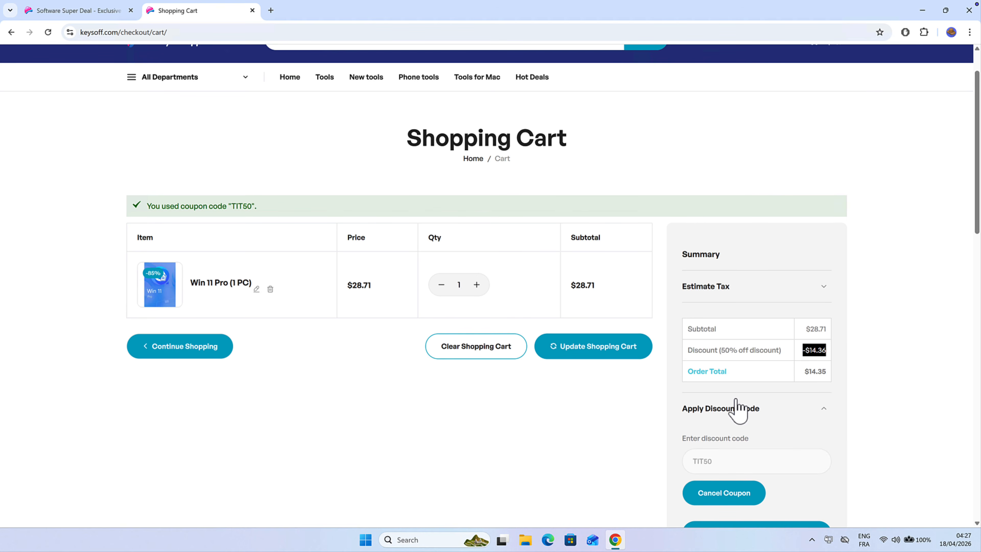
{"action": "scroll", "coordinate": [742, 402], "scroll_direction": "down", "scroll_amount": 2}
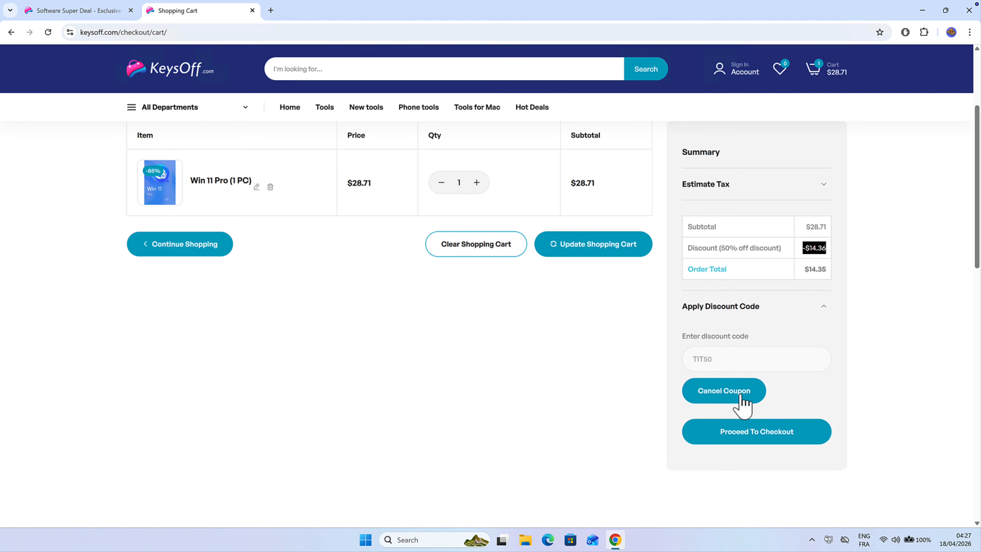
{"action": "left_click", "coordinate": [740, 440]}
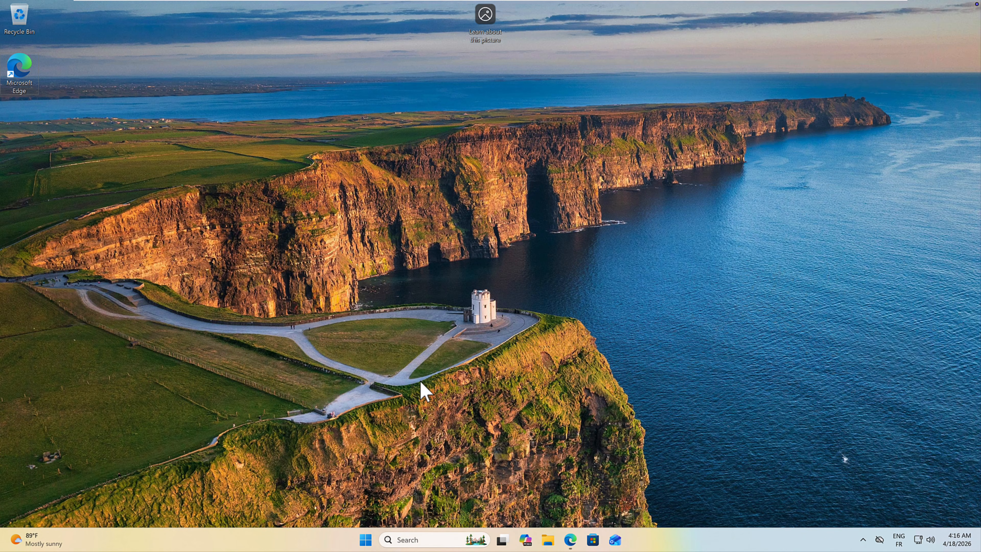
Open the Activation page in the Windows System settings.
{"action": "left_click", "coordinate": [365, 539]}
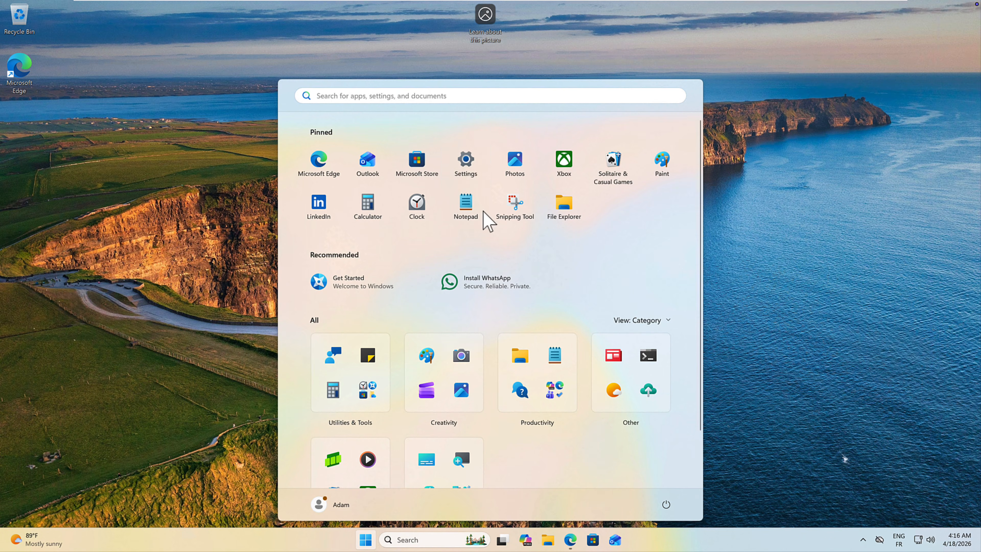
{"action": "left_click", "coordinate": [465, 165]}
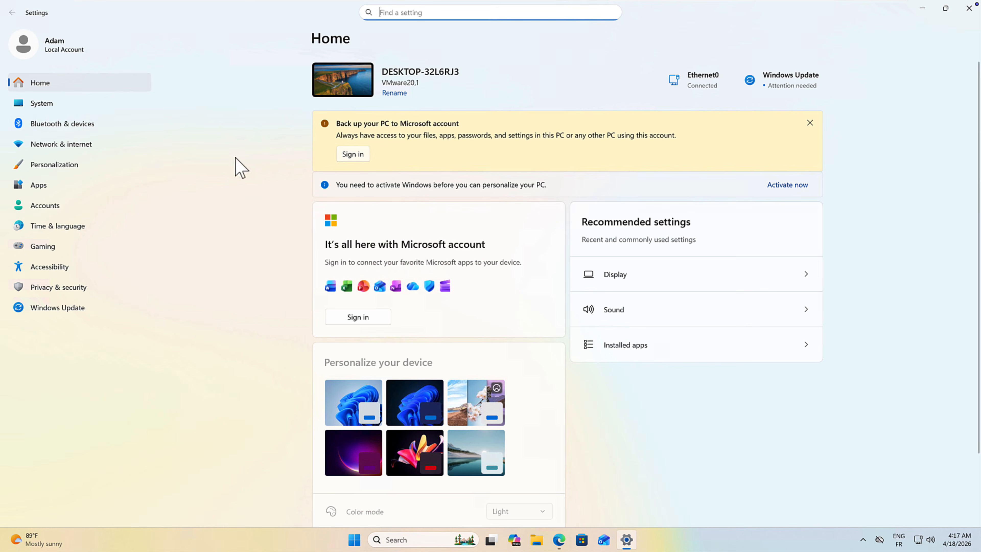
{"action": "left_click", "coordinate": [46, 105]}
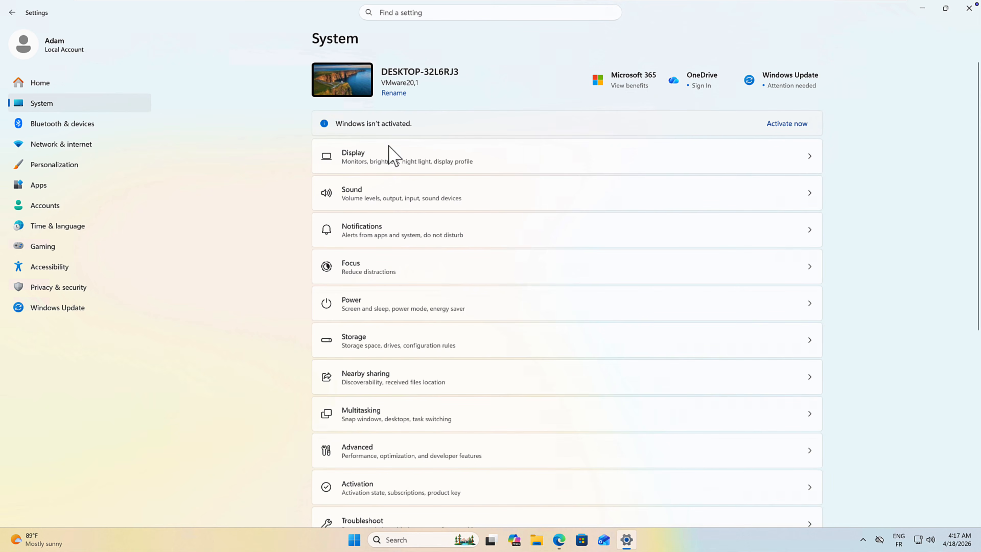
{"action": "left_click", "coordinate": [800, 126]}
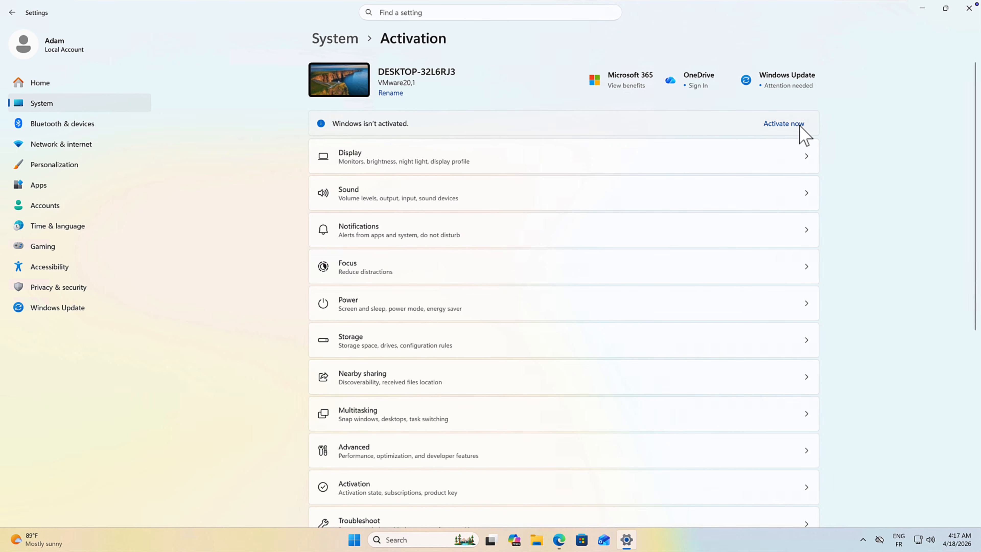
Change the Windows product key by entering the purchased key, and activate Windows.
{"action": "left_click", "coordinate": [767, 191]}
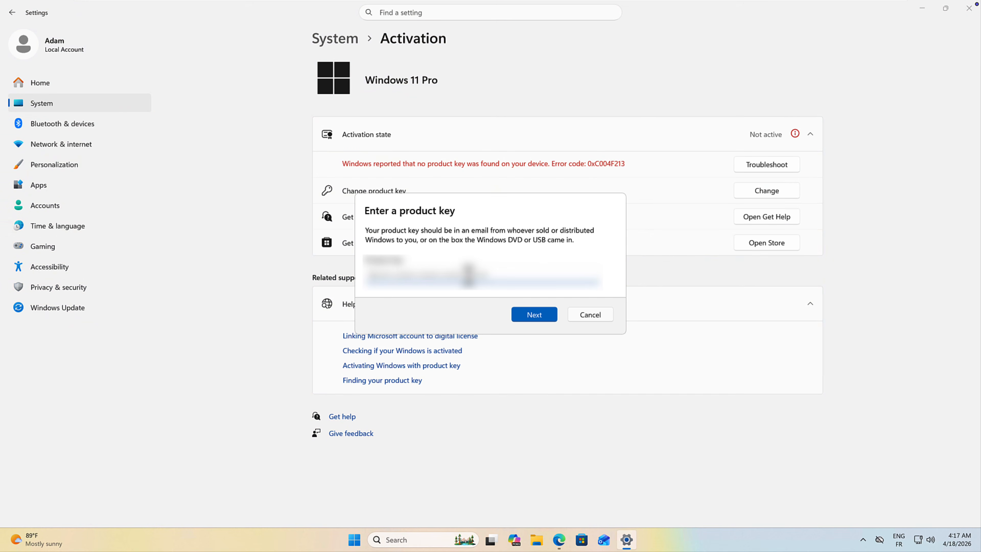
{"action": "left_click", "coordinate": [533, 316]}
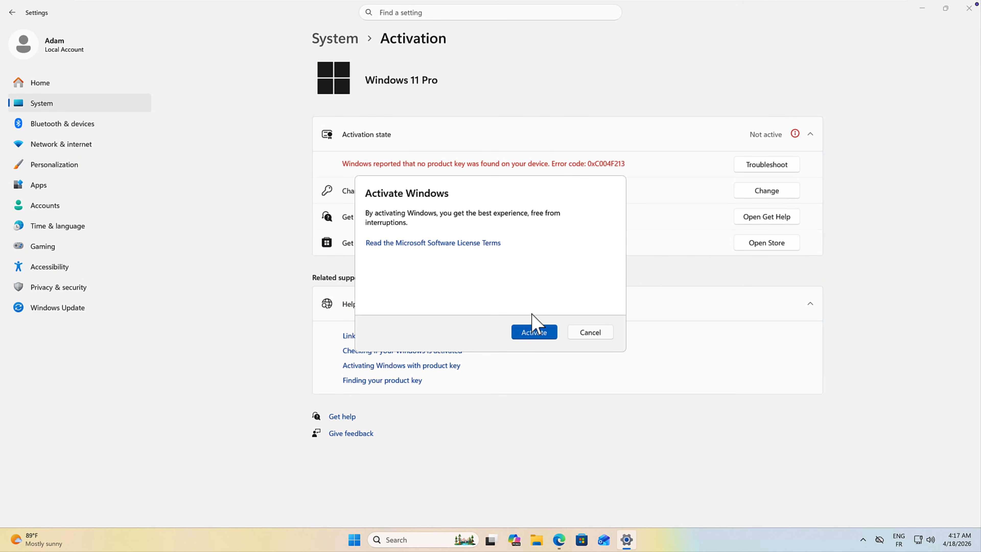
{"action": "left_click", "coordinate": [532, 332]}
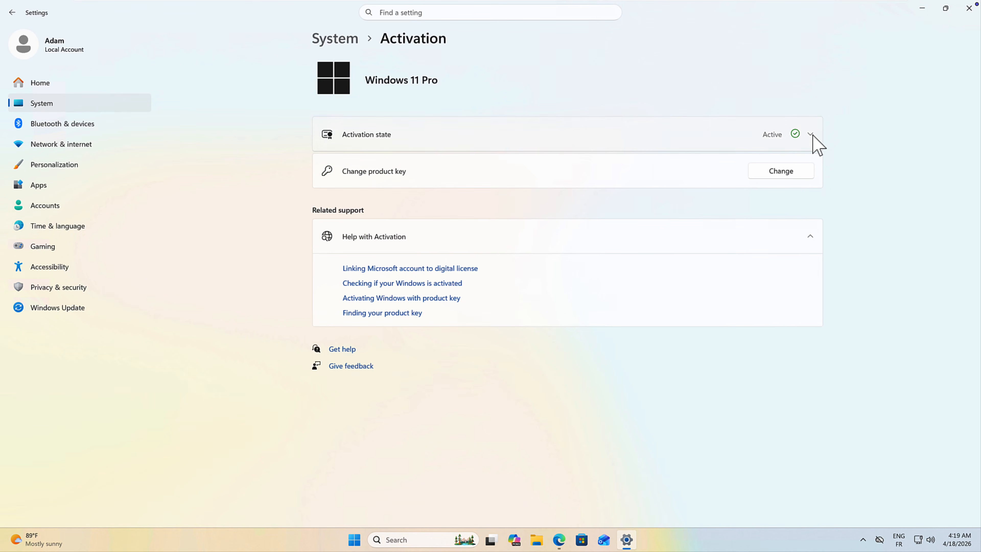
Examine the Activation state details for Windows 11 Pro.
{"action": "left_click", "coordinate": [811, 135]}
{"action": "left_click", "coordinate": [813, 135]}
{"action": "left_click", "coordinate": [807, 138]}
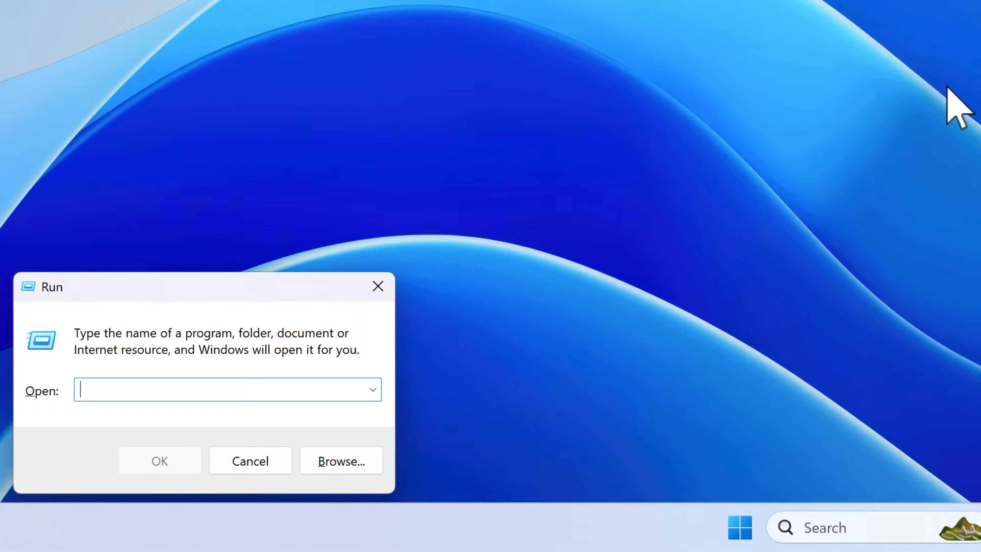
Open Event Viewer by running the command eventvwr.
{"action": "type", "text": "even"}
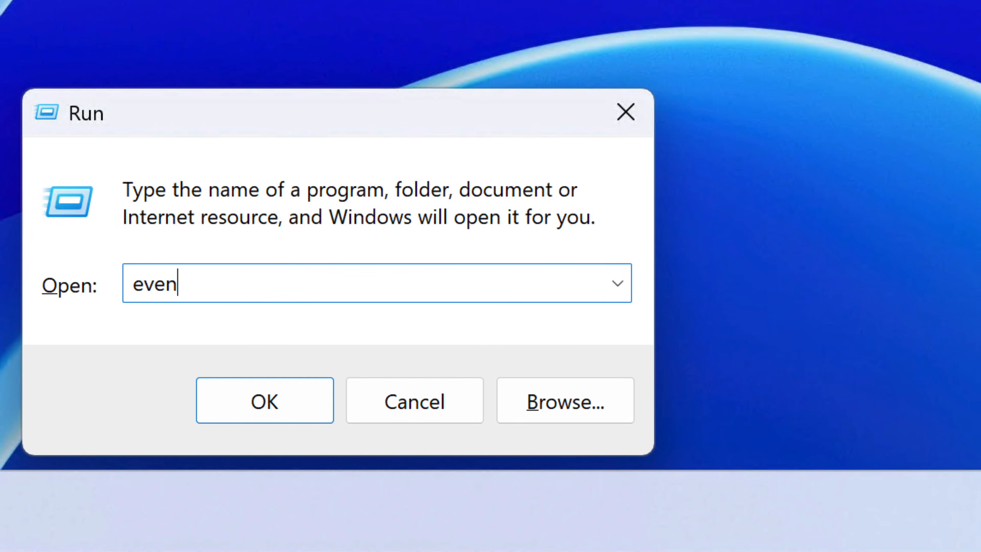
{"action": "type", "text": "tvwr"}
{"action": "key", "text": "Return"}
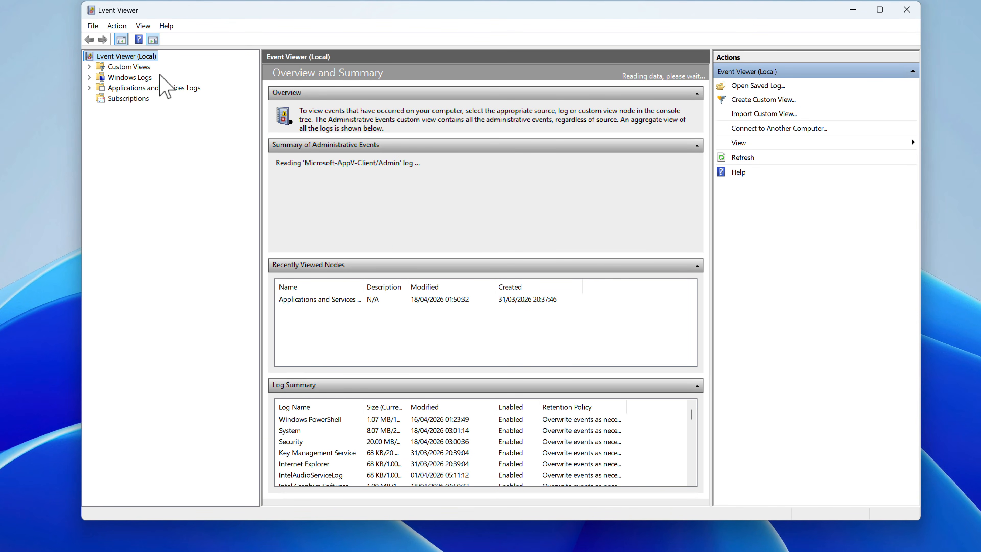
Expand Windows Logs in Event Viewer and view the Security and Application logs.
{"action": "left_click", "coordinate": [140, 76]}
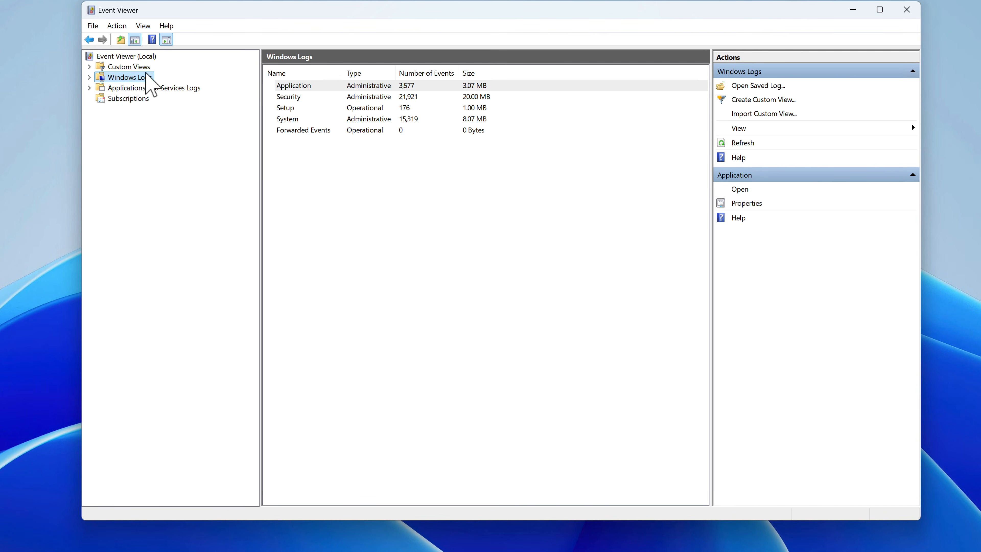
{"action": "left_click", "coordinate": [89, 77]}
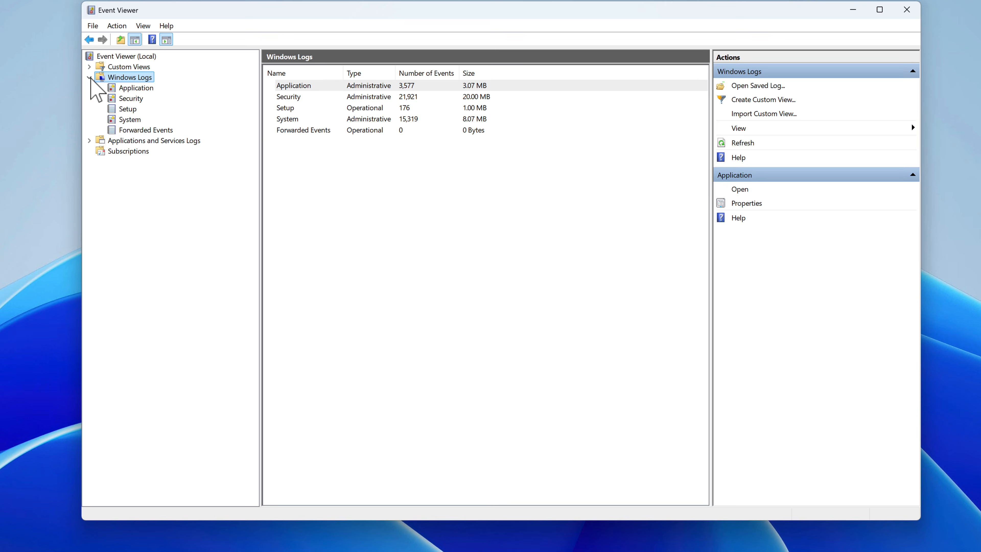
{"action": "left_click", "coordinate": [127, 98]}
{"action": "left_click", "coordinate": [135, 88]}
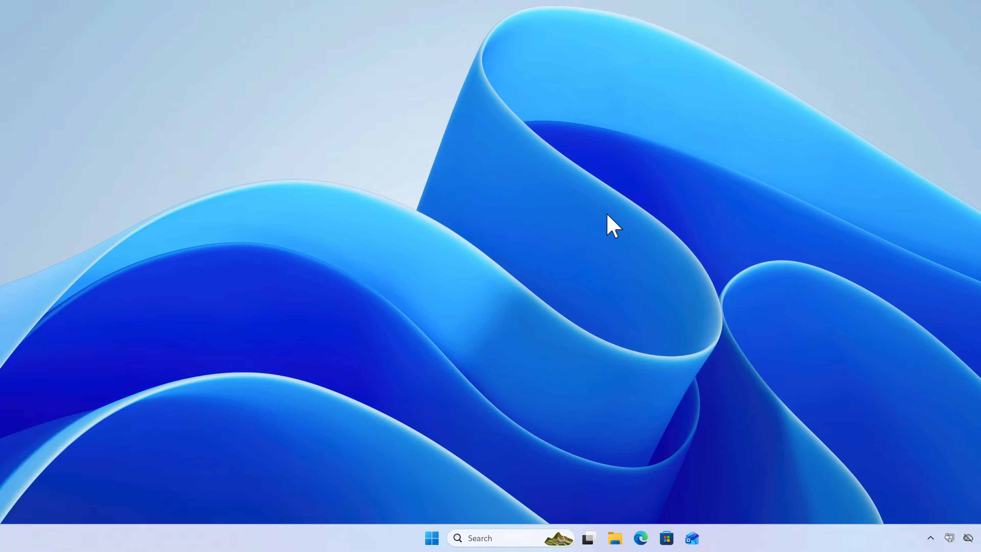
Open the Services console by running the command services.msc.
{"action": "key", "text": "super+r"}
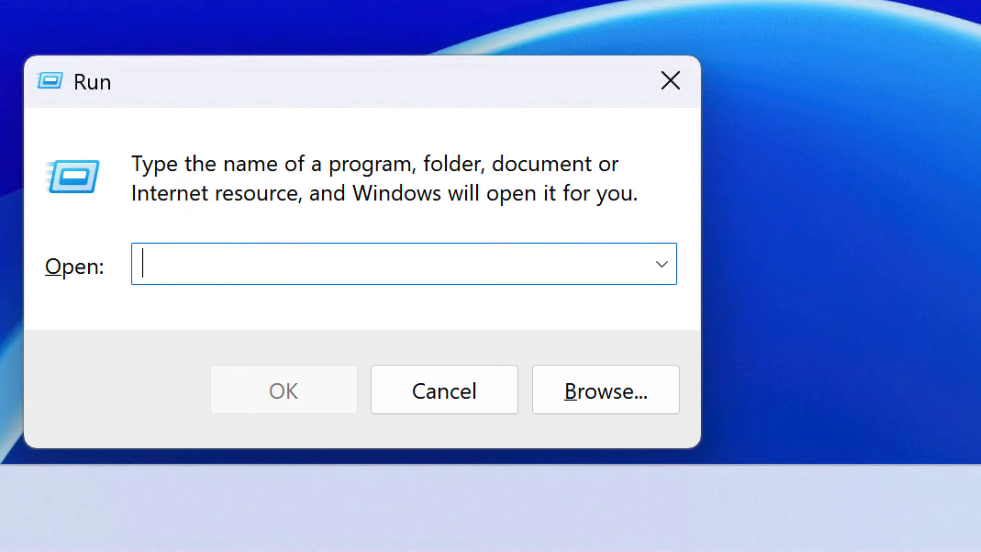
{"action": "type", "text": "services.msc"}
{"action": "key", "text": "Return"}
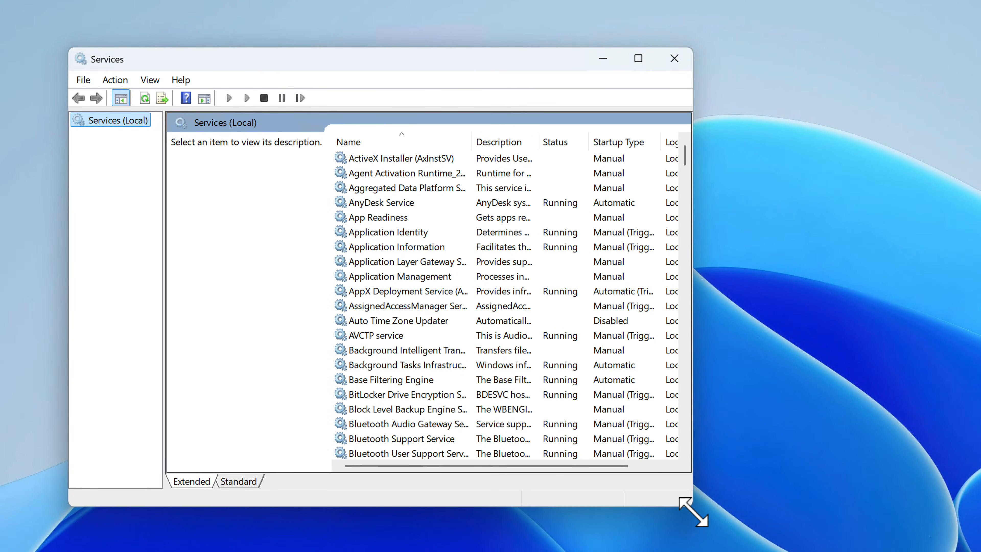
Enlarge the Services window and examine the full list of services with their status, startup type and log-on account.
{"action": "left_click_drag", "start_coordinate": [723, 520], "coordinate": [831, 530]}
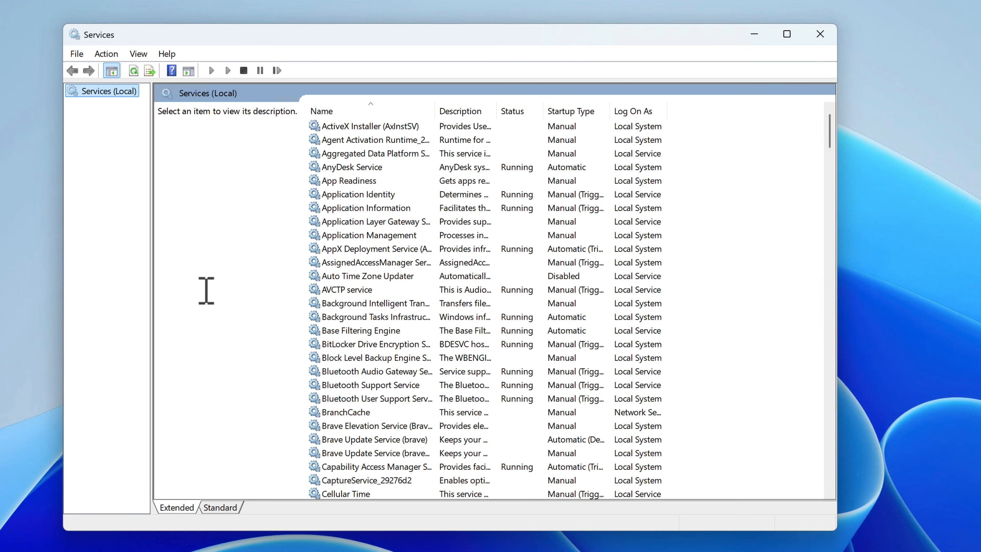
{"action": "scroll", "coordinate": [506, 300], "scroll_direction": "down", "scroll_amount": 4}
{"action": "scroll", "coordinate": [511, 296], "scroll_direction": "down", "scroll_amount": 4}
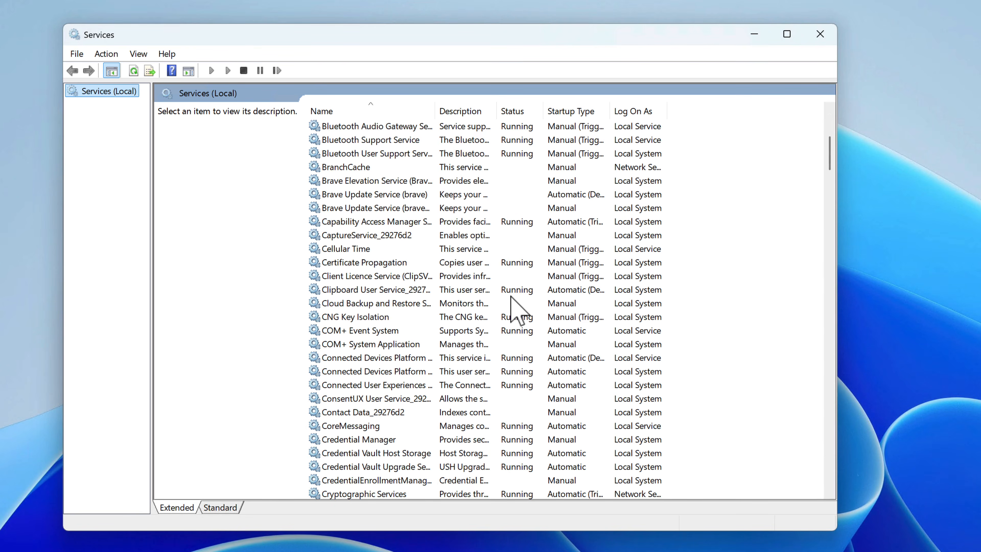
{"action": "scroll", "coordinate": [511, 296], "scroll_direction": "down", "scroll_amount": 13}
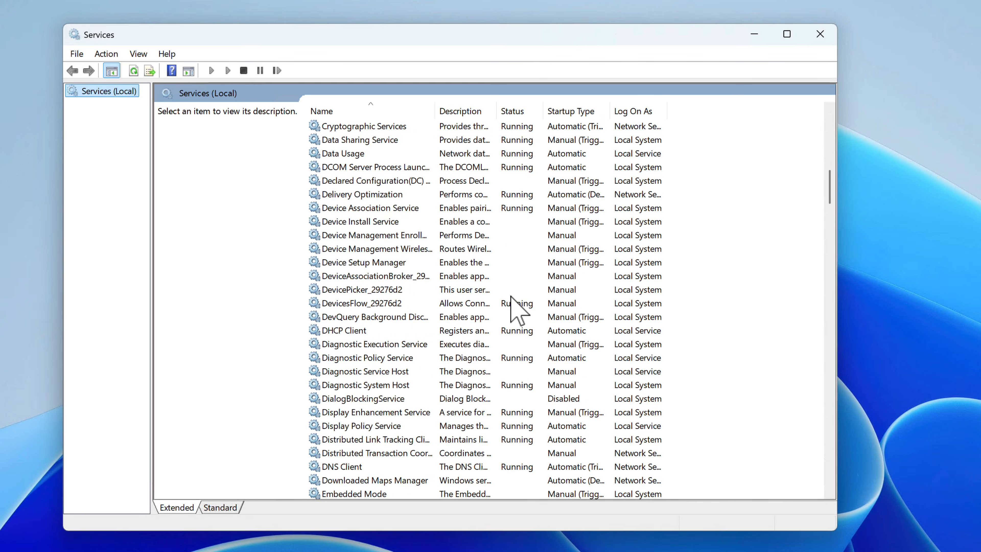
{"action": "scroll", "coordinate": [510, 296], "scroll_direction": "down", "scroll_amount": 12}
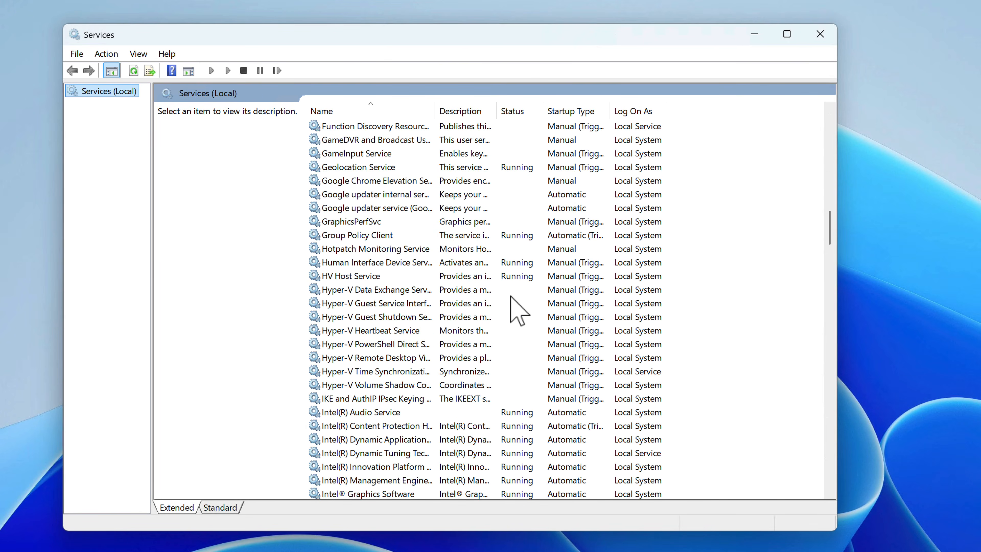
{"action": "scroll", "coordinate": [510, 296], "scroll_direction": "down", "scroll_amount": 10}
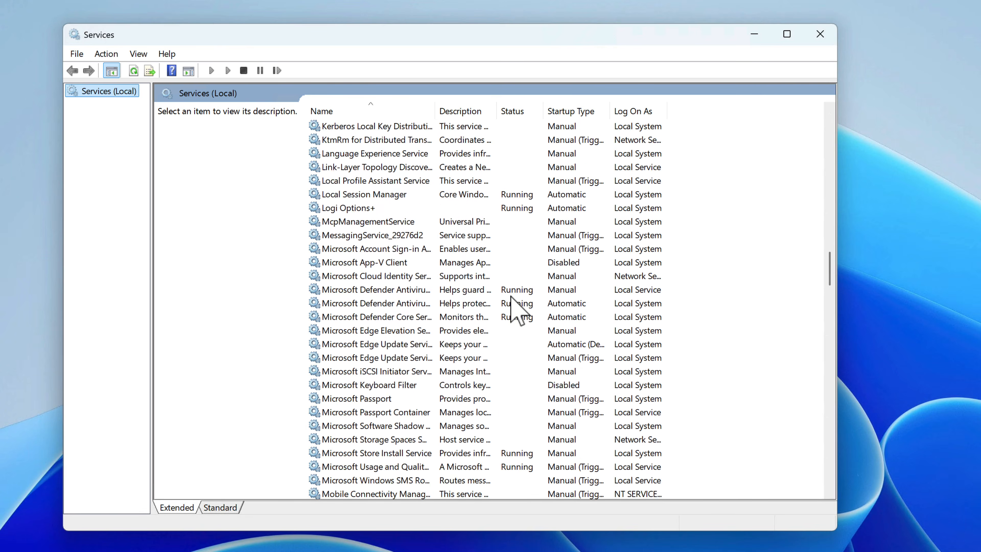
{"action": "scroll", "coordinate": [511, 296], "scroll_direction": "down", "scroll_amount": 17}
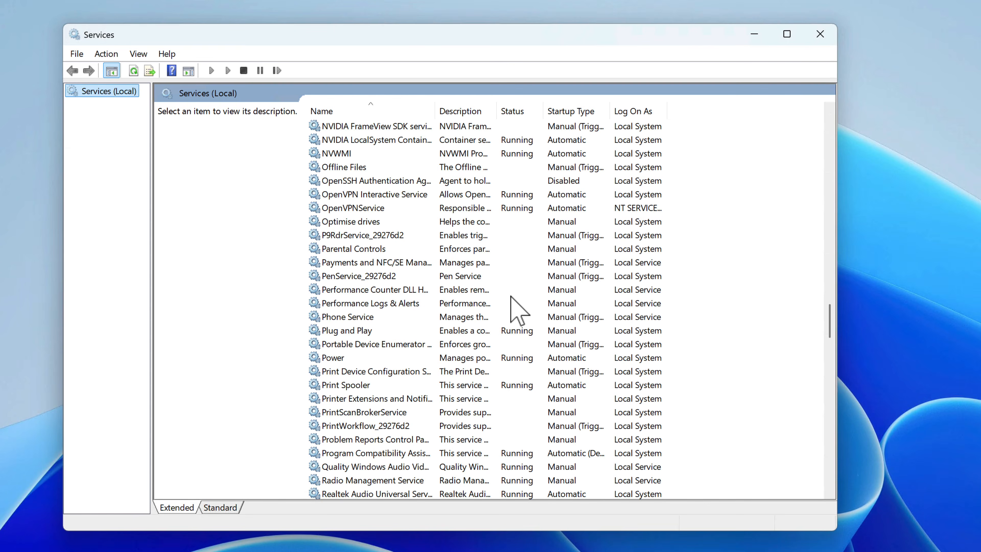
{"action": "scroll", "coordinate": [511, 296], "scroll_direction": "down", "scroll_amount": 10}
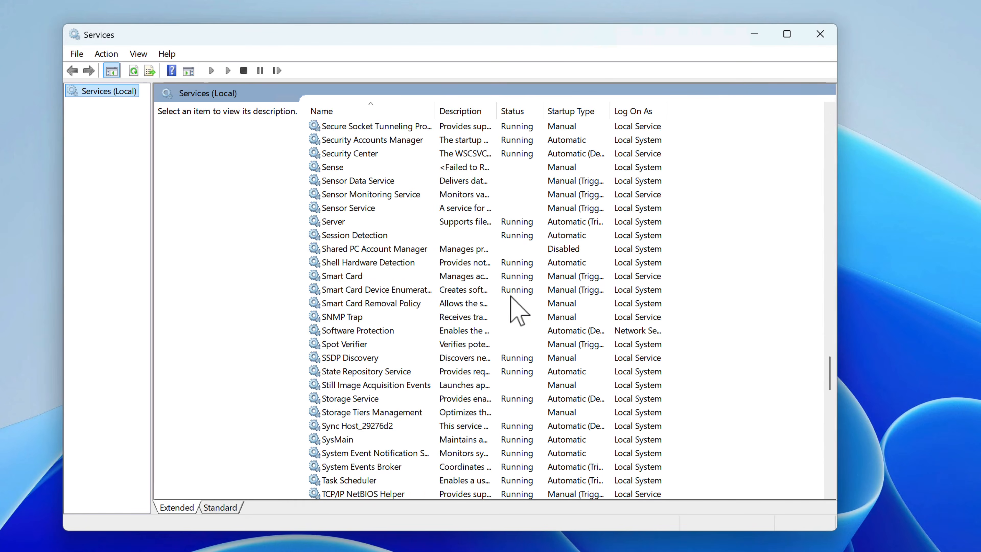
{"action": "scroll", "coordinate": [511, 296], "scroll_direction": "down", "scroll_amount": 10}
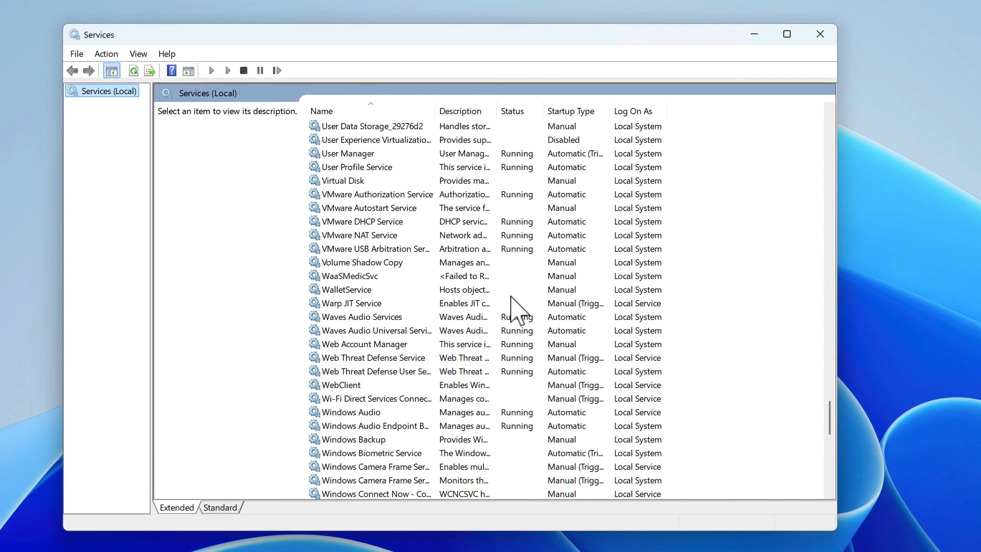
{"action": "scroll", "coordinate": [511, 296], "scroll_direction": "down", "scroll_amount": 6}
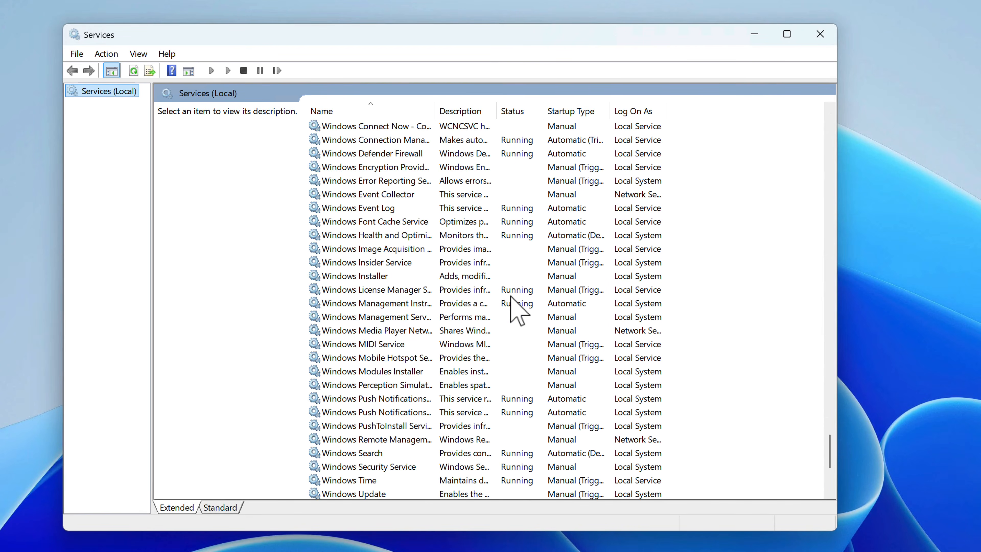
{"action": "scroll", "coordinate": [511, 296], "scroll_direction": "down", "scroll_amount": 5}
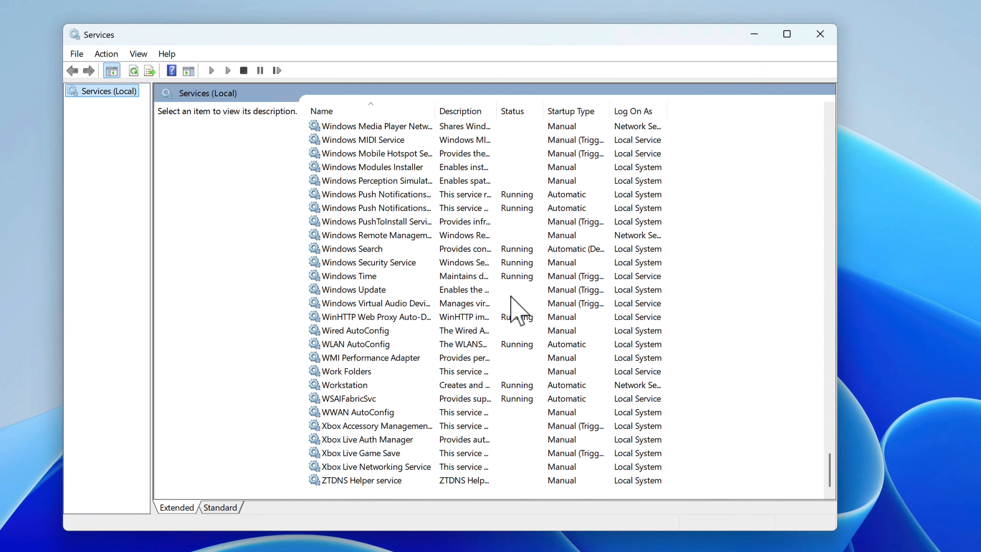
{"action": "scroll", "coordinate": [511, 296], "scroll_direction": "up", "scroll_amount": 20}
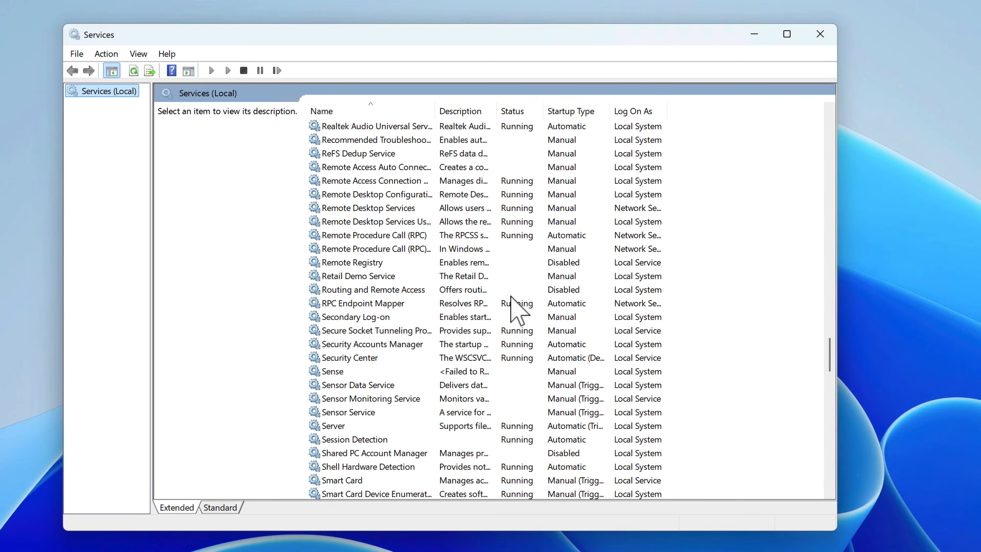
{"action": "scroll", "coordinate": [510, 296], "scroll_direction": "up", "scroll_amount": 20}
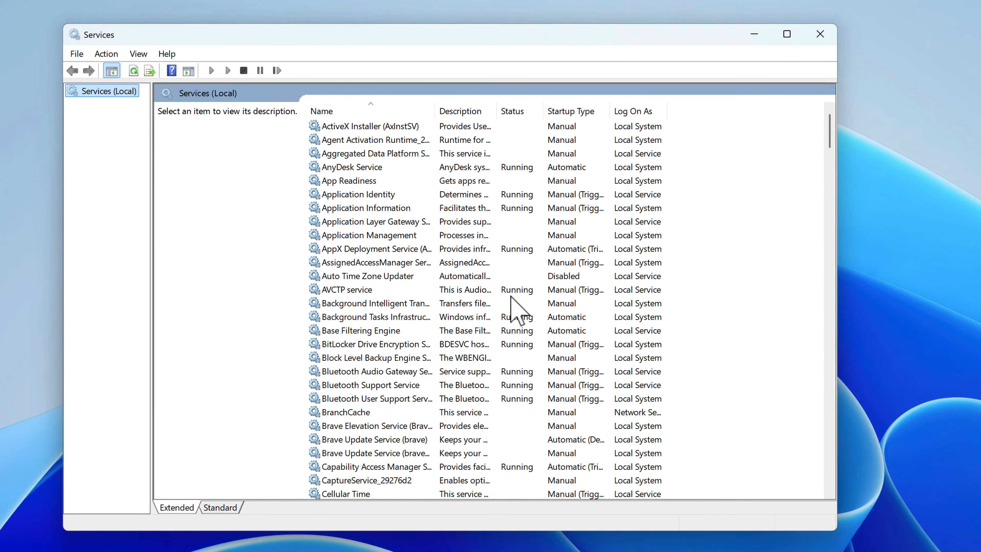
{"action": "scroll", "coordinate": [510, 296], "scroll_direction": "down", "scroll_amount": 20}
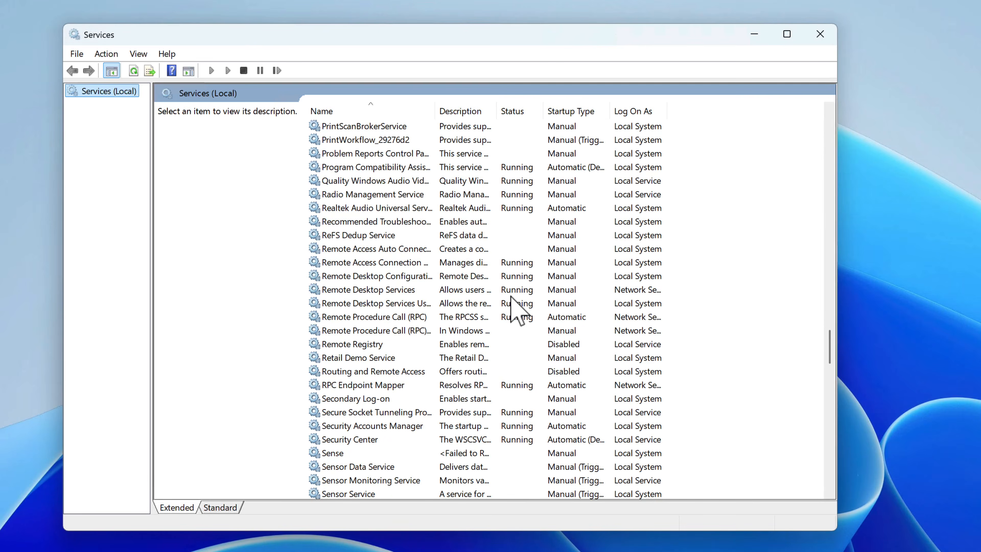
{"action": "scroll", "coordinate": [511, 296], "scroll_direction": "up", "scroll_amount": 5}
{"action": "scroll", "coordinate": [511, 296], "scroll_direction": "up", "scroll_amount": 10}
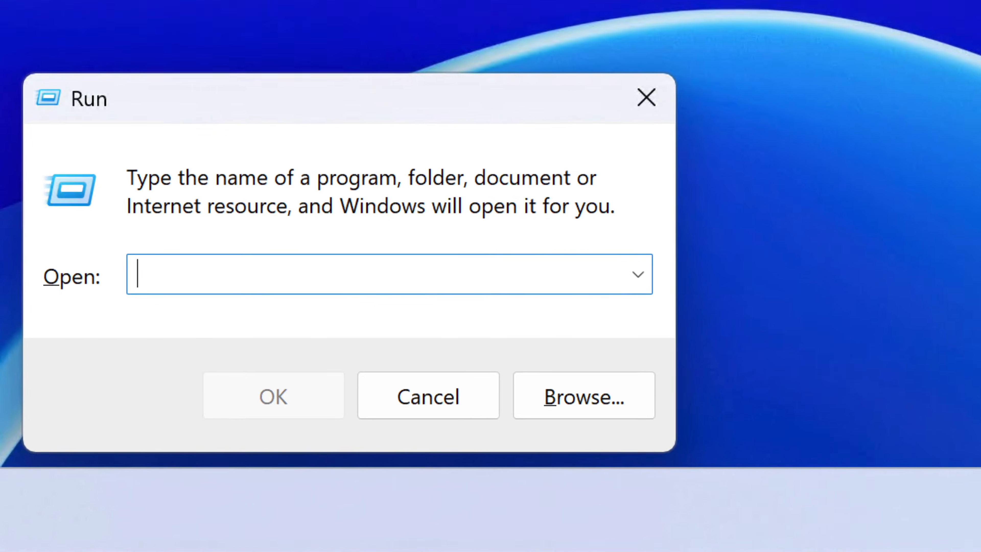
Open Registry Editor by running the command regedit and collapse the HKEY_LOCAL_MACHINE branch.
{"action": "type", "text": "regedit"}
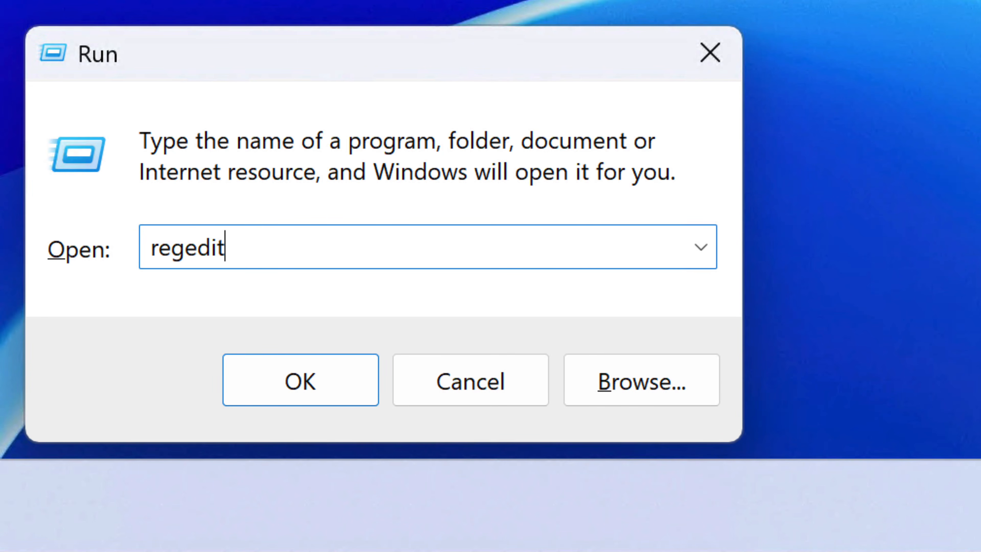
{"action": "key", "text": "Return"}
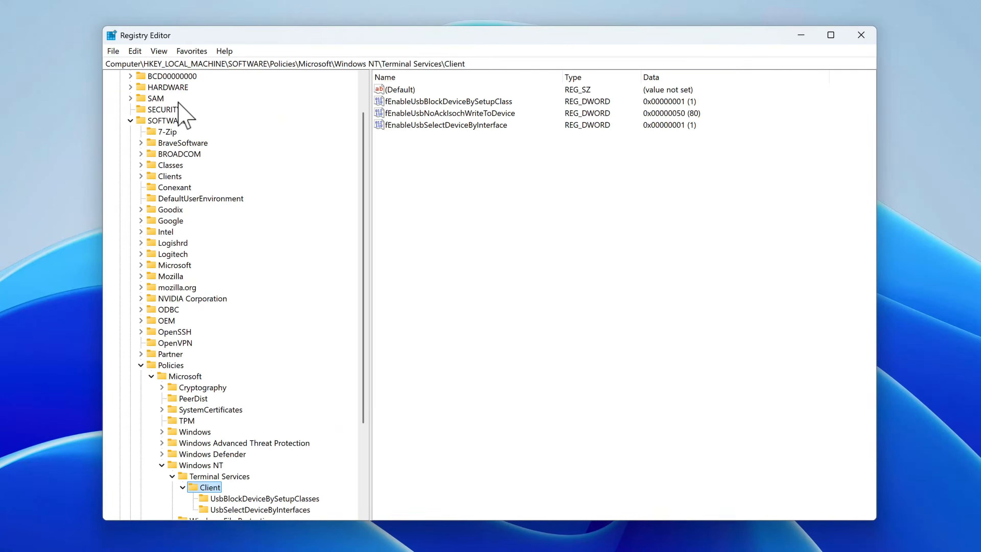
{"action": "scroll", "coordinate": [162, 112], "scroll_direction": "up", "scroll_amount": 2}
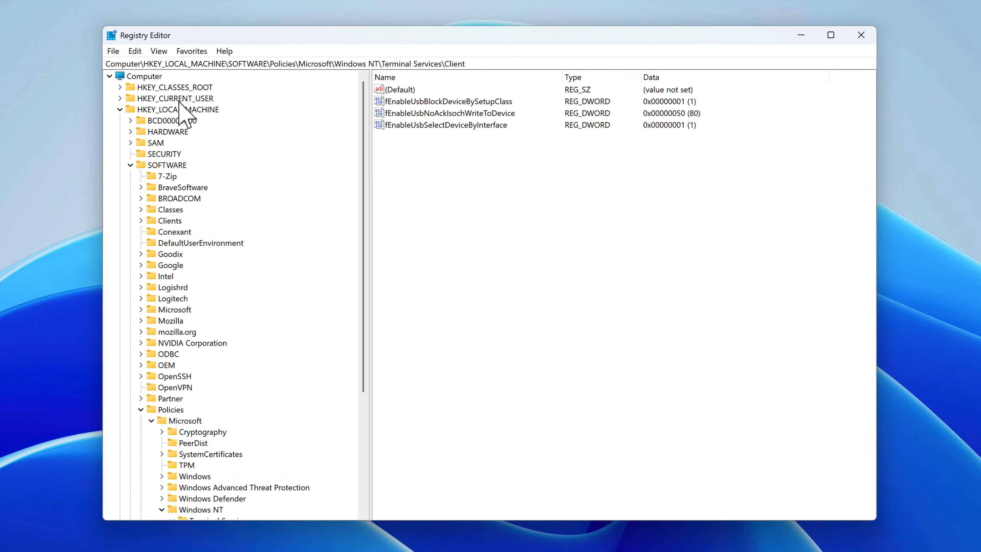
{"action": "left_click", "coordinate": [158, 77]}
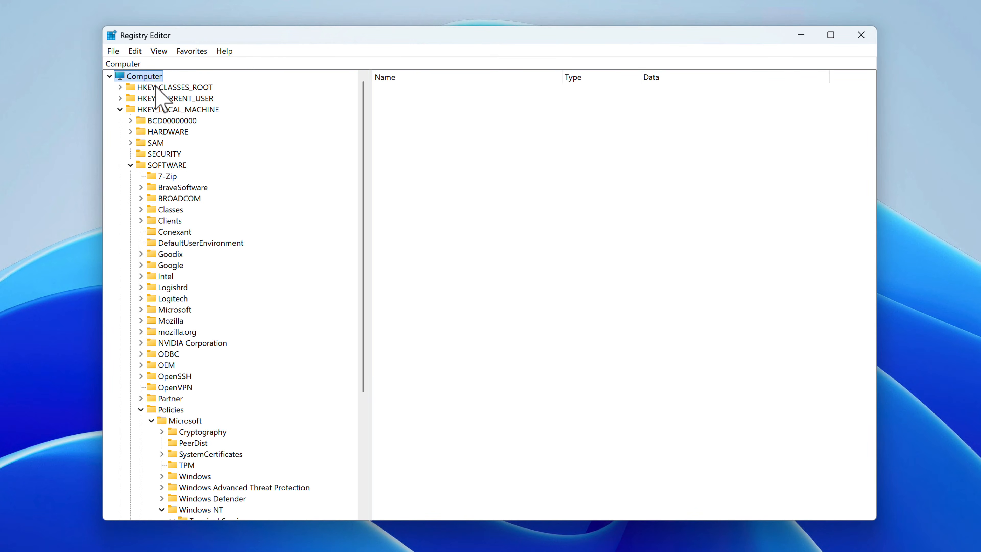
{"action": "left_click", "coordinate": [120, 109]}
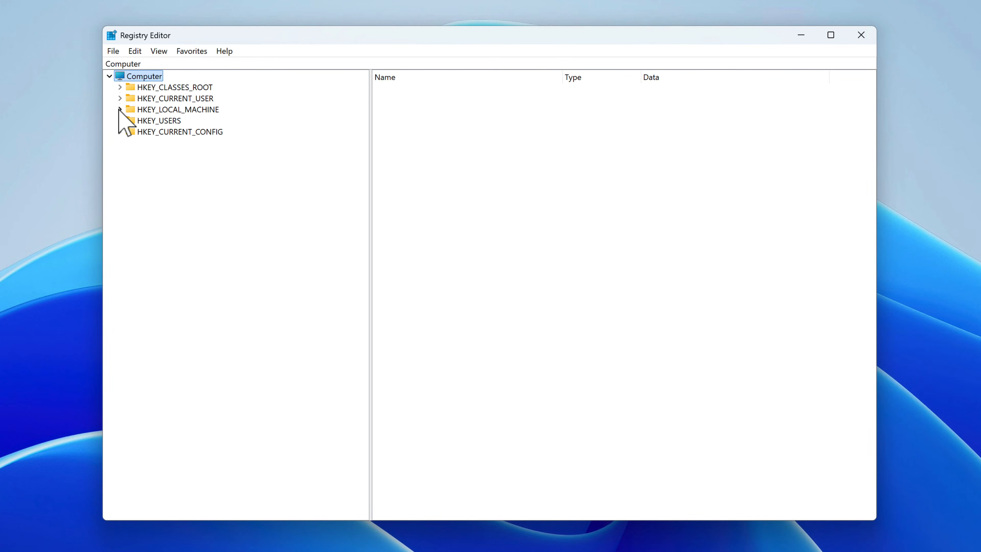
Expand HKEY_CLASSES_ROOT to view its subkeys and collapse it again.
{"action": "left_click", "coordinate": [143, 90]}
{"action": "left_click", "coordinate": [120, 87]}
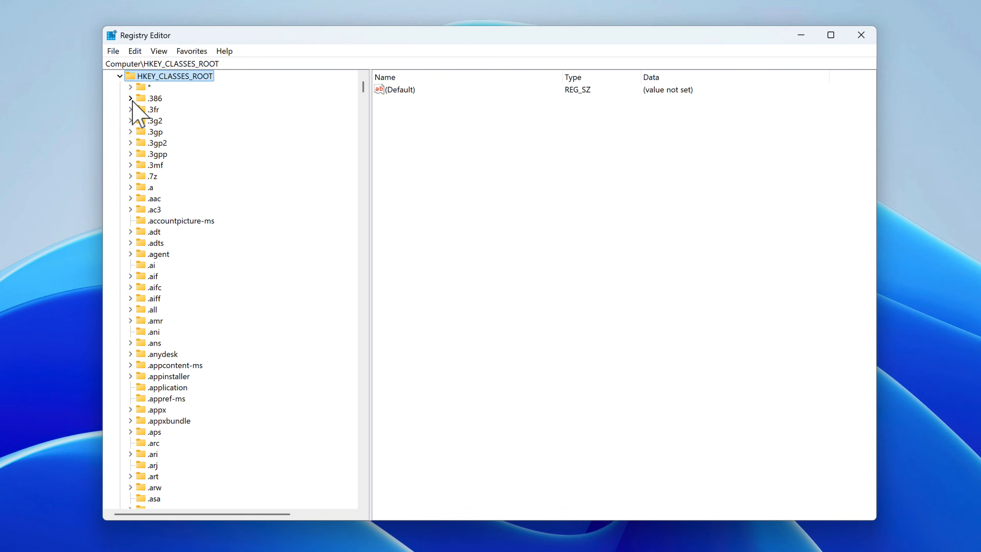
{"action": "left_click", "coordinate": [120, 77]}
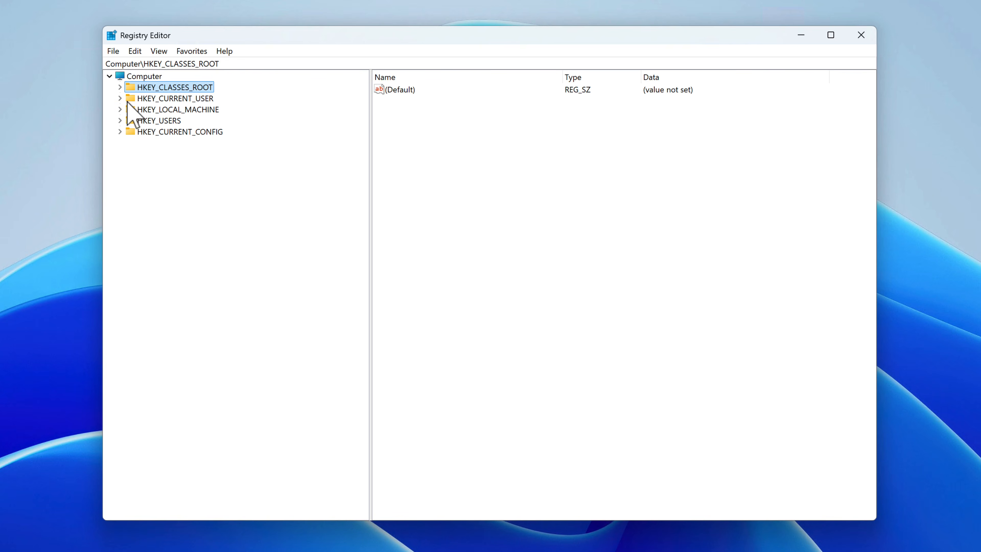
View the BCD00000000, HARDWARE and SAM keys under HKEY_LOCAL_MACHINE, collapse the branch and close Registry Editor.
{"action": "left_click", "coordinate": [120, 109]}
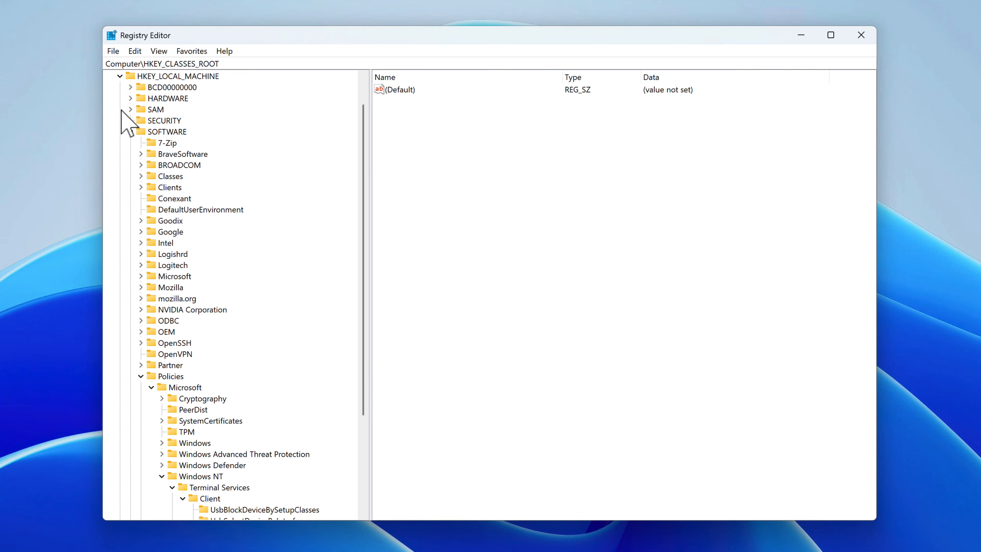
{"action": "left_click", "coordinate": [145, 89]}
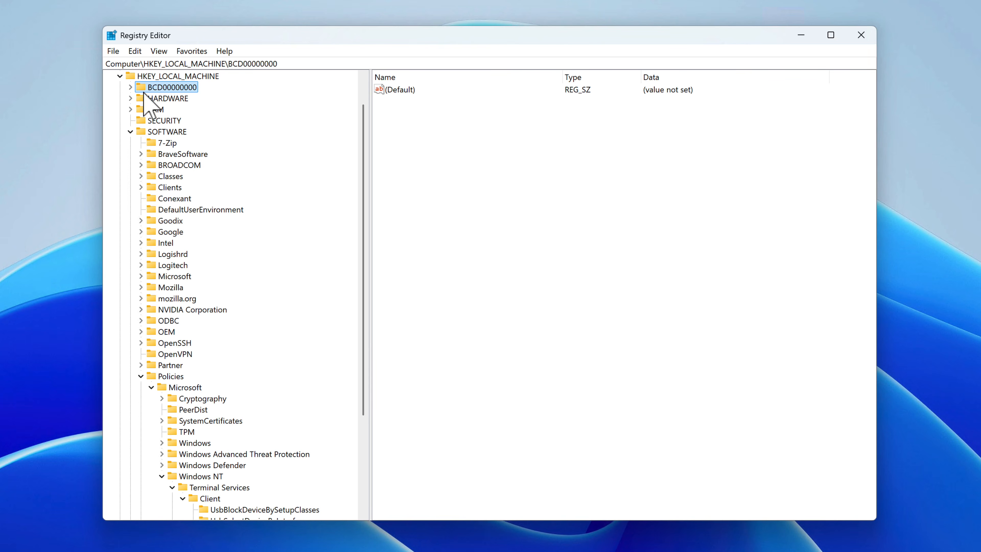
{"action": "left_click", "coordinate": [147, 99]}
{"action": "left_click", "coordinate": [154, 110]}
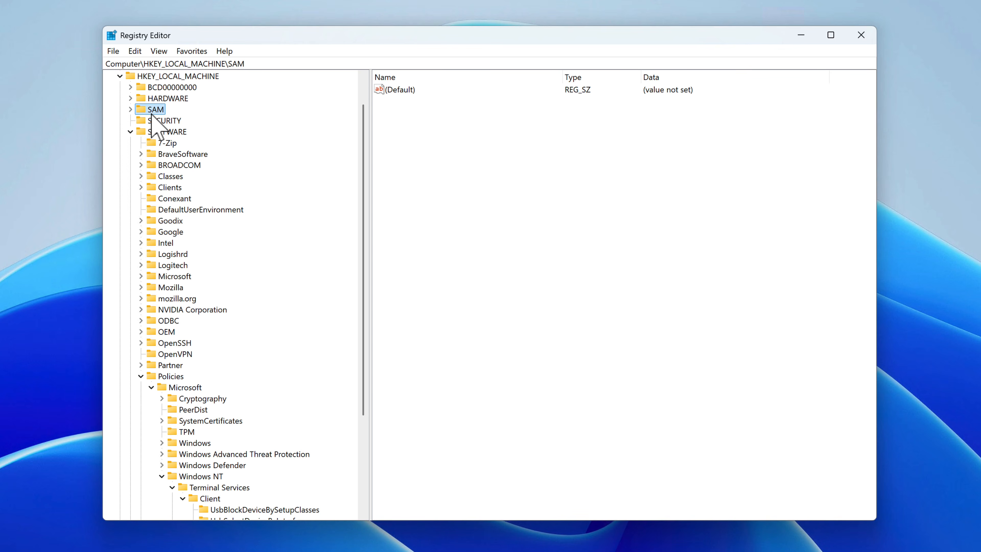
{"action": "left_click", "coordinate": [120, 76]}
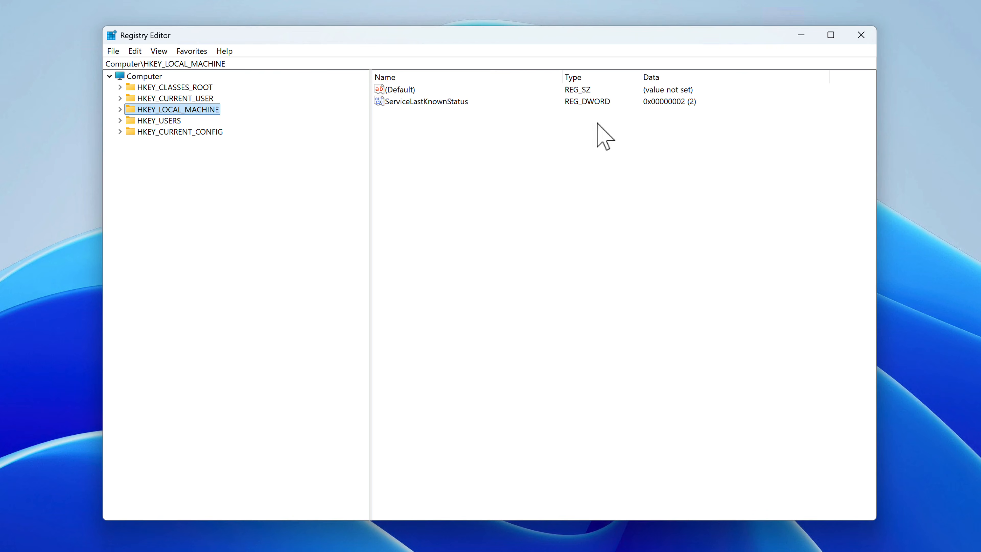
{"action": "left_click", "coordinate": [860, 35]}
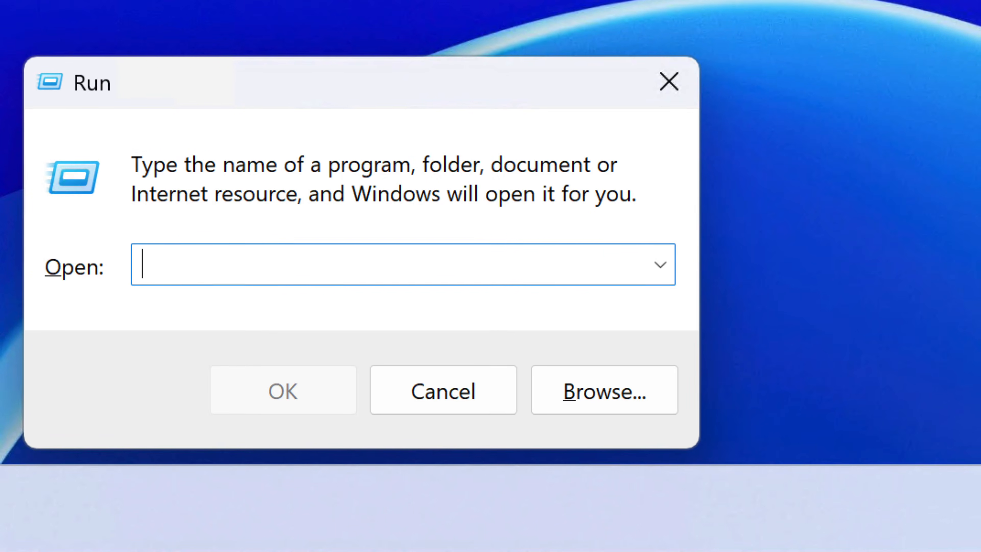
Open System Information by running the command msinfo32.
{"action": "type", "text": "msinfo"}
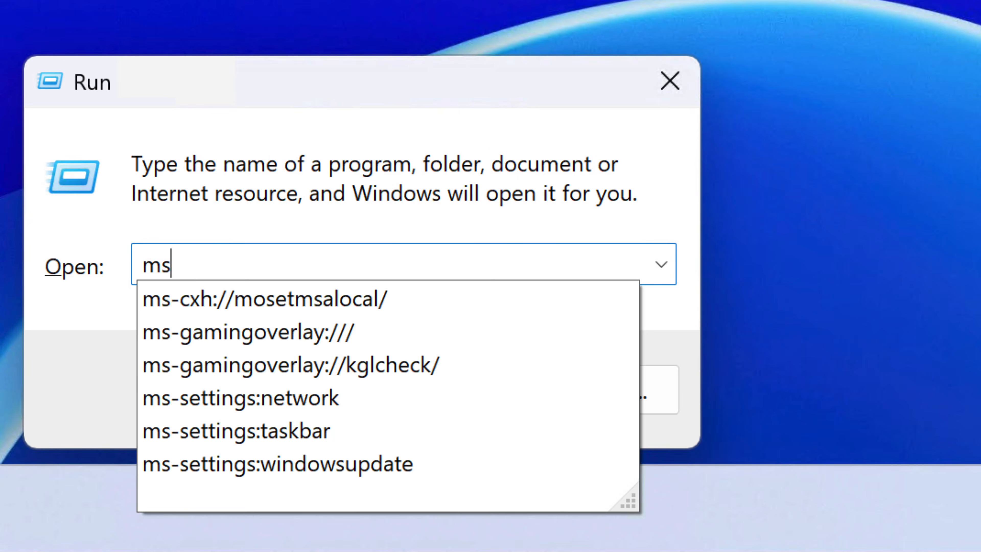
{"action": "type", "text": "32"}
{"action": "key", "text": "Return"}
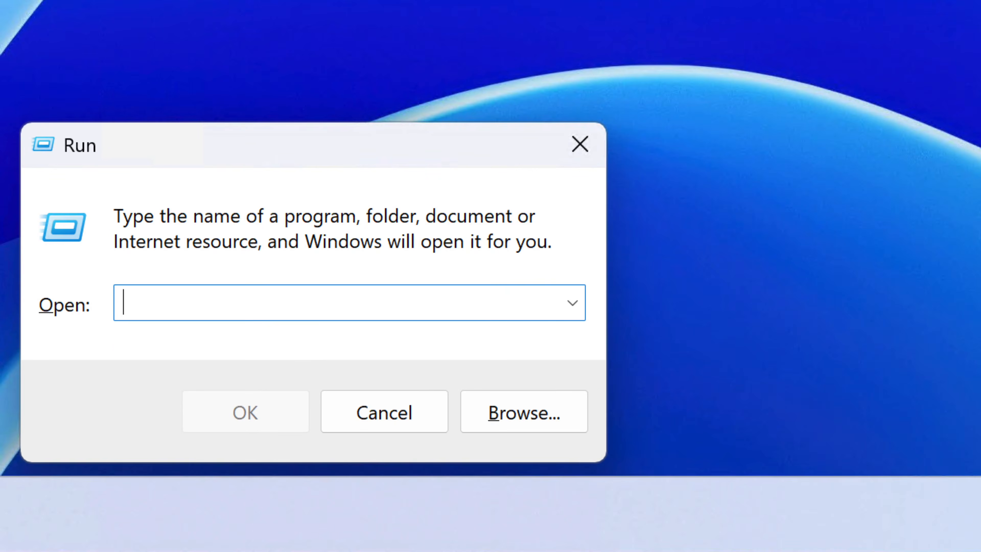
Open Device Manager by running the command devmgmt.msc and enlarge its window.
{"action": "type", "text": "devmgmt.msc"}
{"action": "key", "text": "Return"}
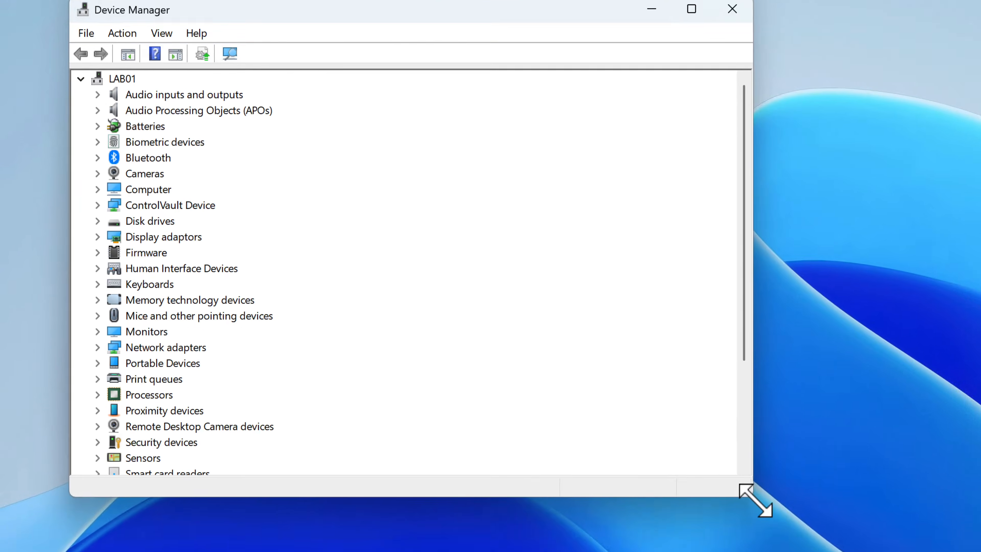
{"action": "left_click_drag", "start_coordinate": [753, 498], "coordinate": [921, 524]}
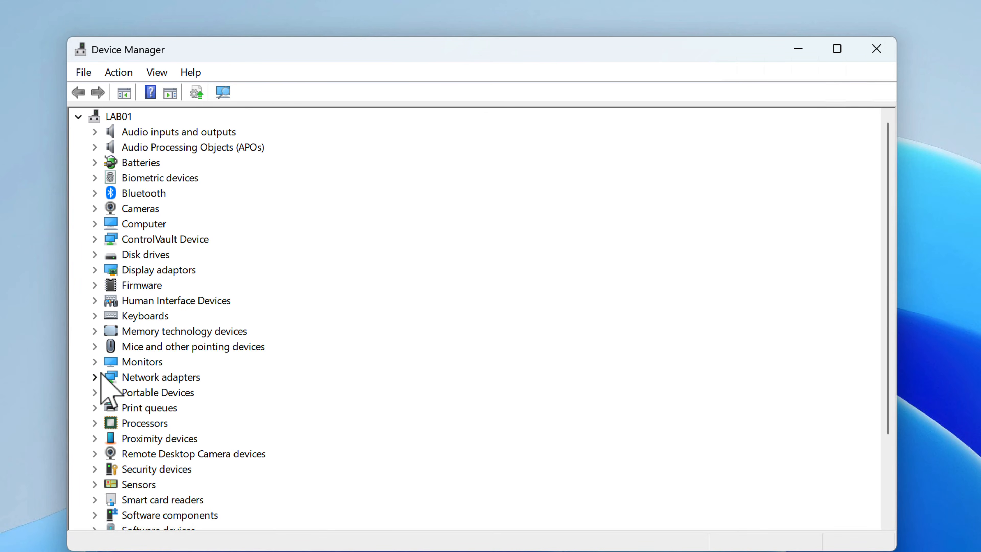
Expand the Monitors and Network adapters categories in Device Manager and view the devices they contain.
{"action": "left_click", "coordinate": [95, 361]}
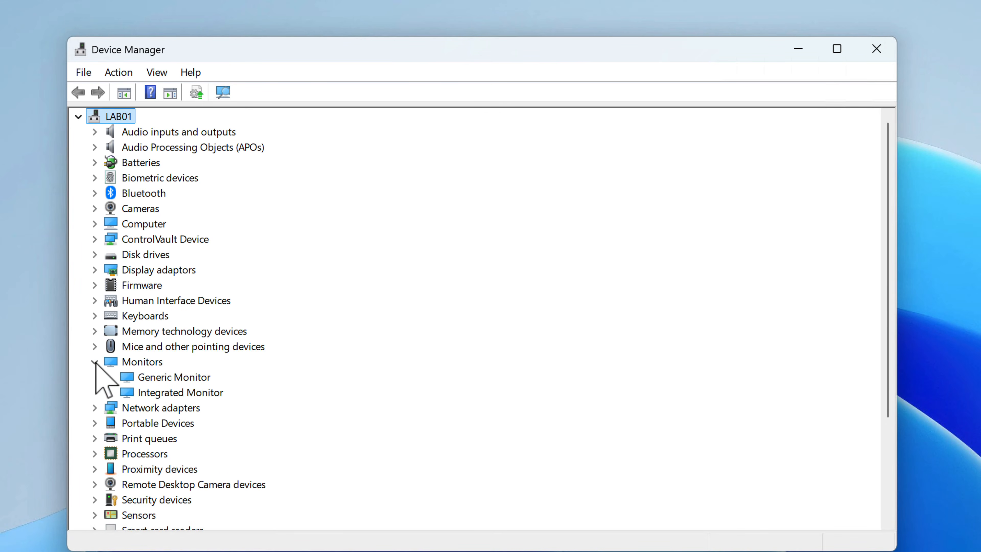
{"action": "left_click", "coordinate": [95, 408]}
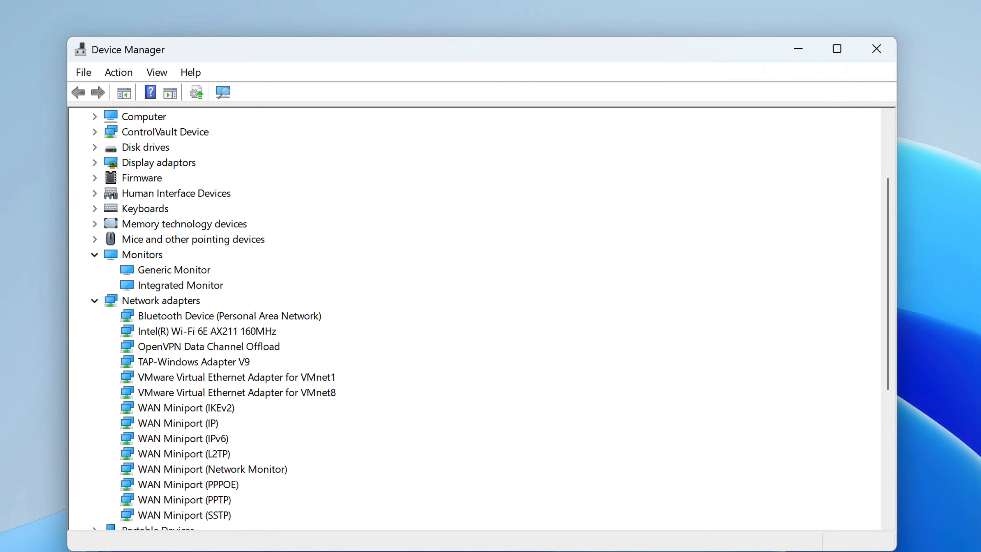
{"action": "scroll", "coordinate": [218, 317], "scroll_direction": "up", "scroll_amount": 3}
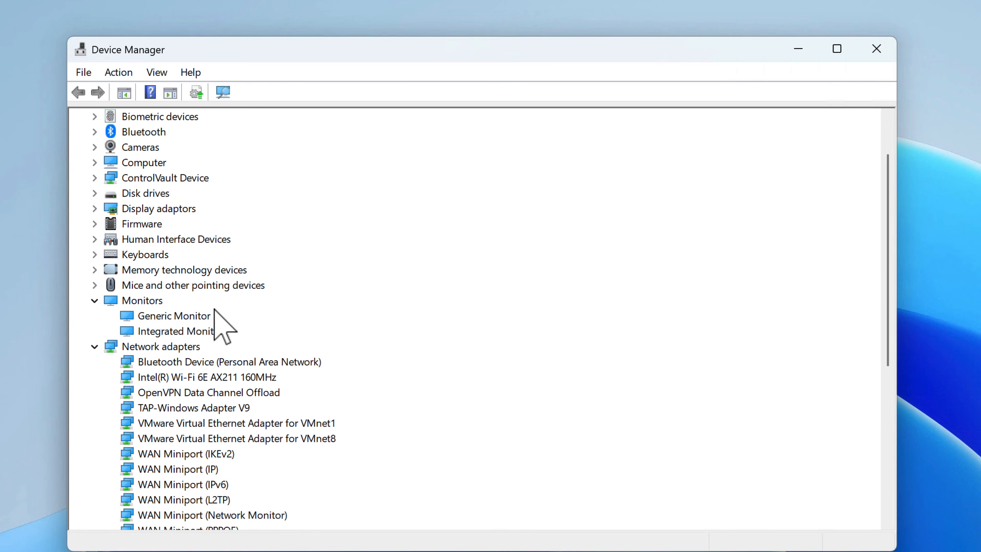
{"action": "scroll", "coordinate": [218, 320], "scroll_direction": "down", "scroll_amount": 5}
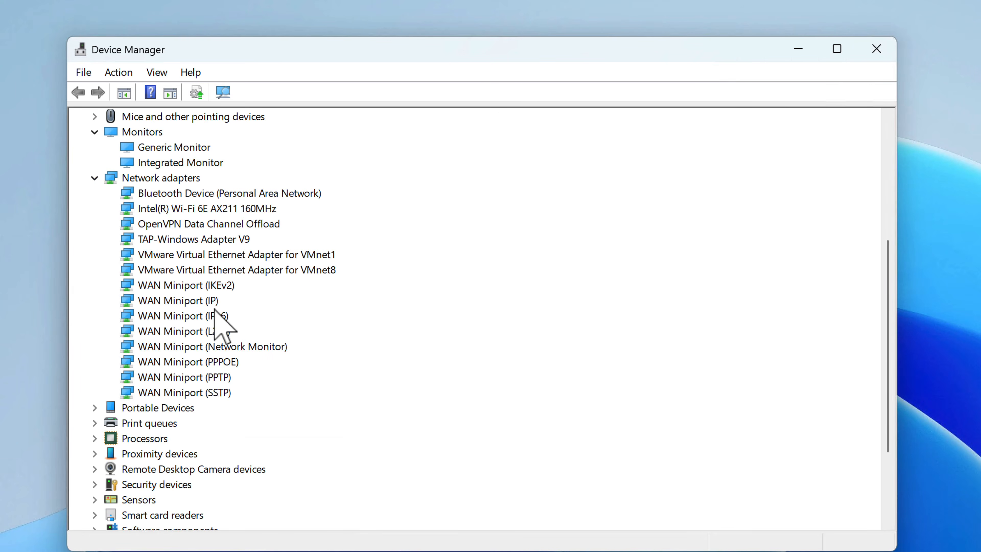
{"action": "scroll", "coordinate": [218, 321], "scroll_direction": "up", "scroll_amount": 5}
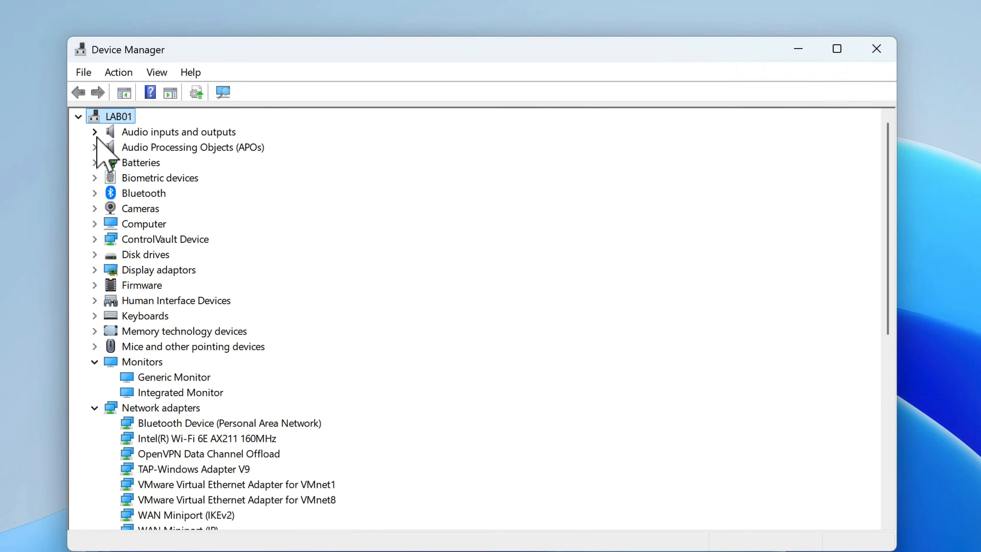
View the devices under Audio Processing Objects, Cameras, Computer and Disk drives, and collapse the Monitors and Network adapters categories.
{"action": "left_click", "coordinate": [95, 147]}
{"action": "left_click", "coordinate": [94, 147]}
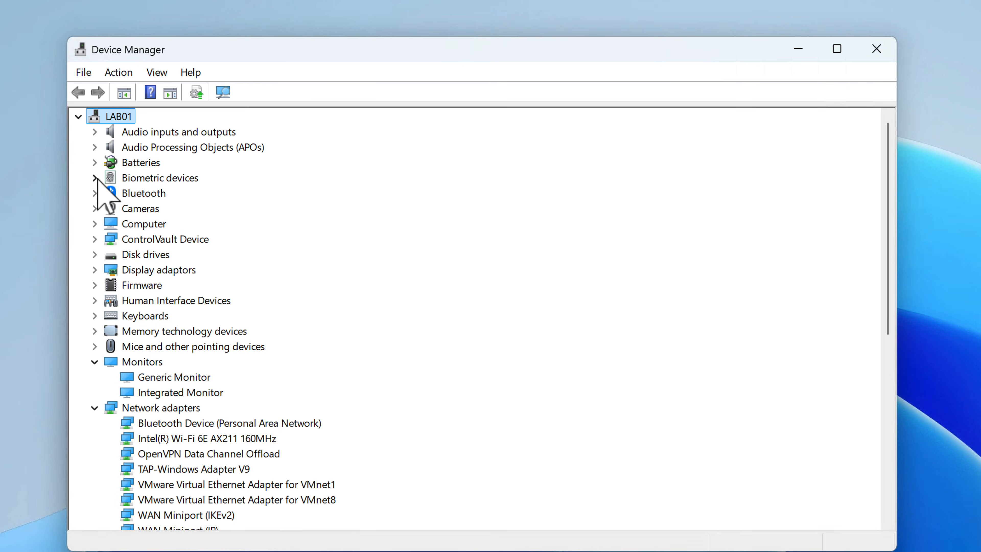
{"action": "left_click", "coordinate": [94, 208]}
{"action": "left_click", "coordinate": [95, 208]}
{"action": "left_click", "coordinate": [94, 224]}
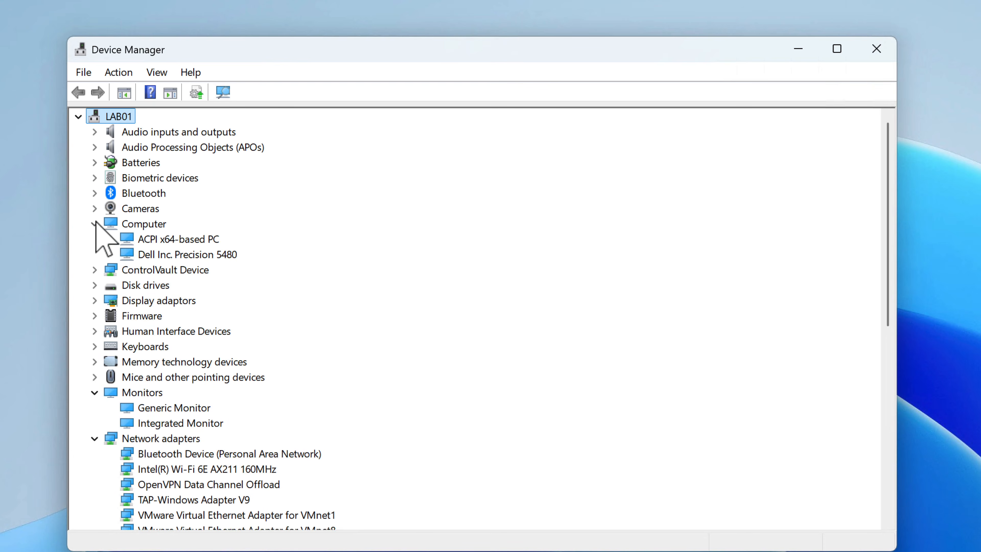
{"action": "left_click", "coordinate": [94, 224]}
{"action": "left_click", "coordinate": [94, 254]}
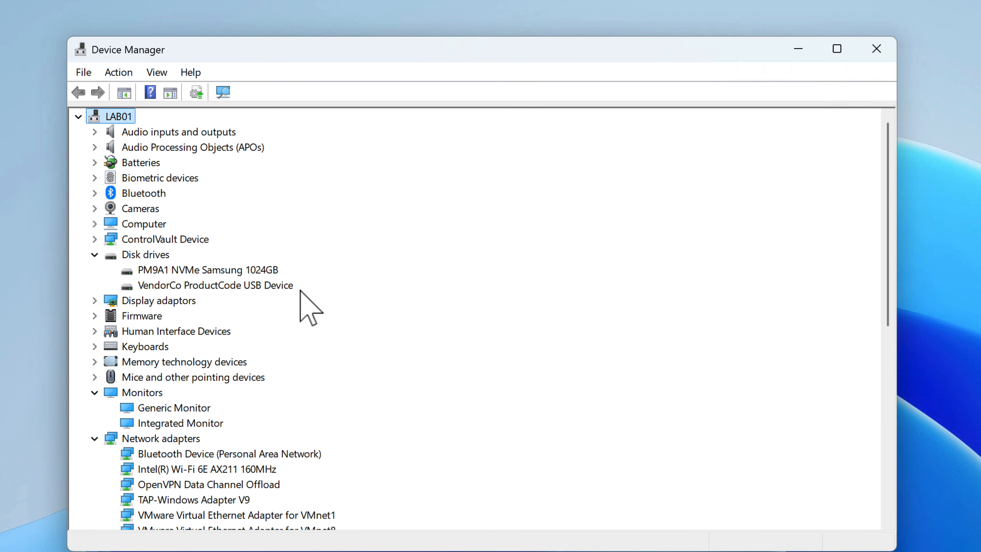
{"action": "left_click", "coordinate": [94, 254]}
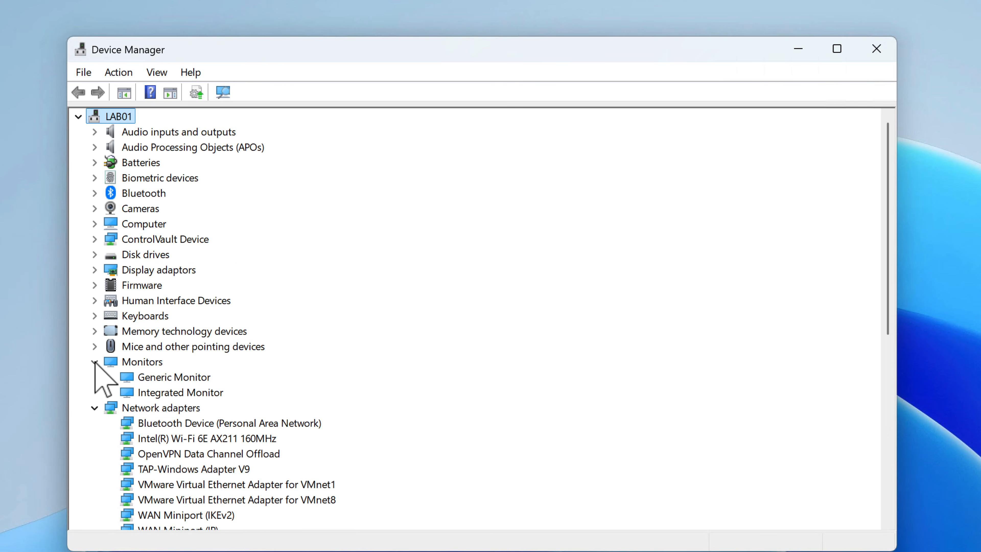
{"action": "left_click", "coordinate": [94, 362]}
{"action": "left_click", "coordinate": [94, 377]}
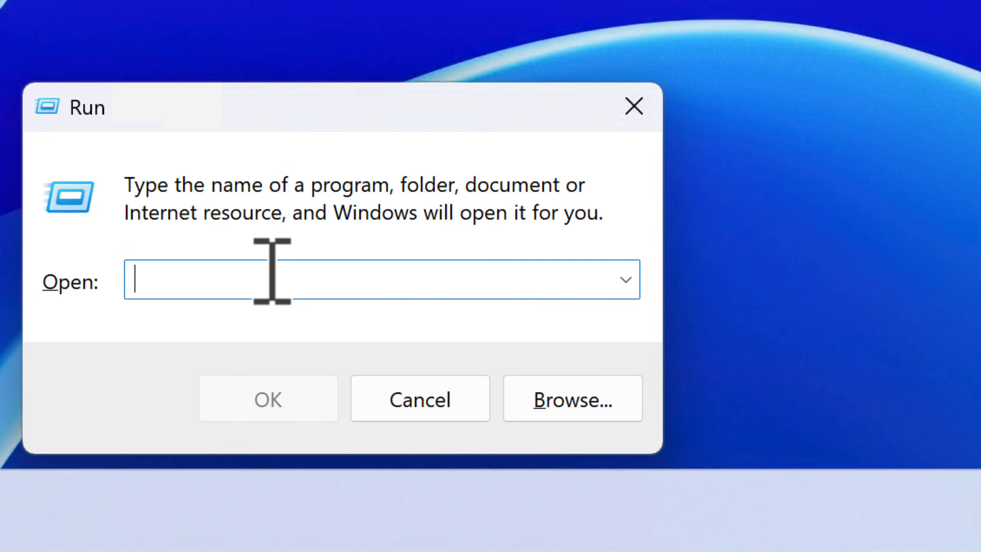
Open Disk Management by running the command diskmgmt.msc, view the disks in an enlarged window and close it.
{"action": "type", "text": "diskmgmt.msc"}
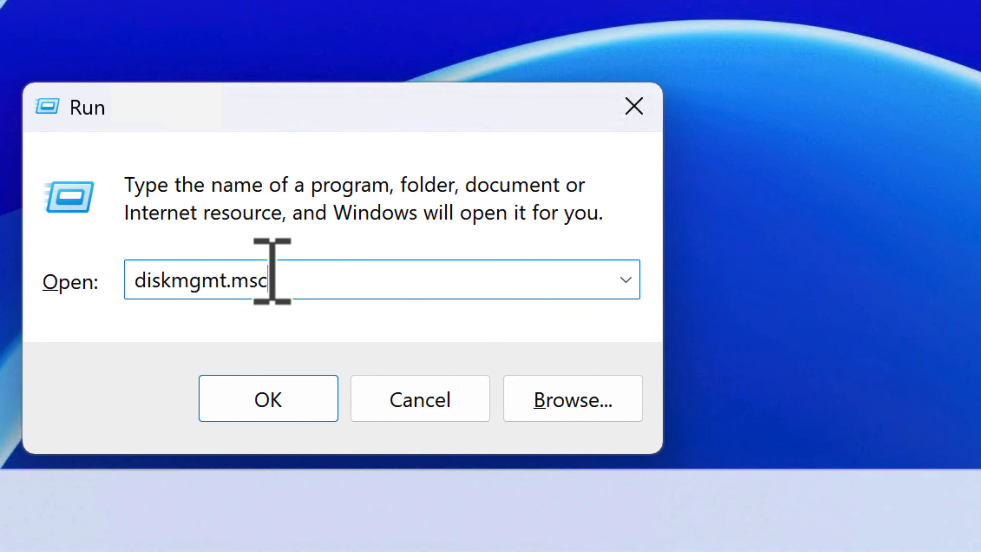
{"action": "key", "text": "Return"}
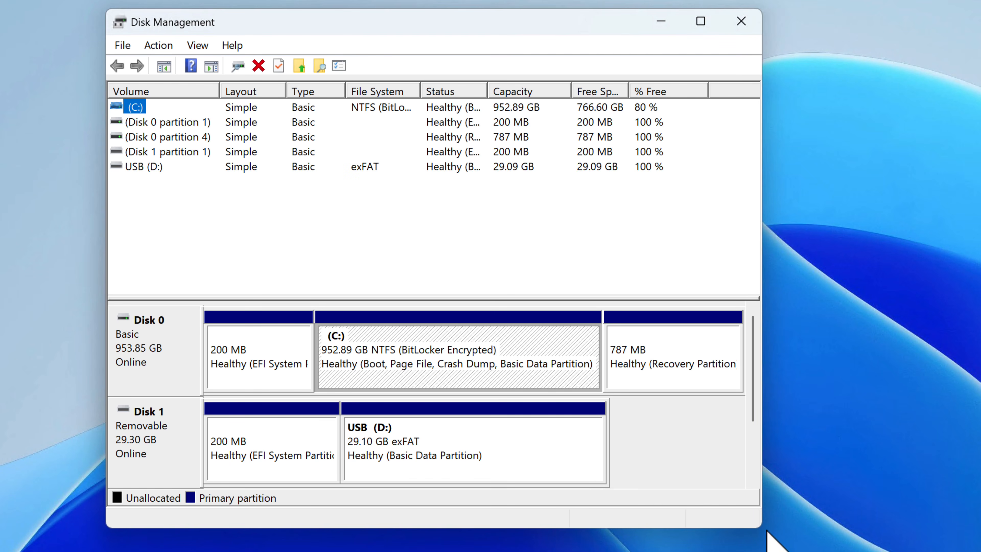
{"action": "left_click_drag", "start_coordinate": [760, 526], "coordinate": [878, 548]}
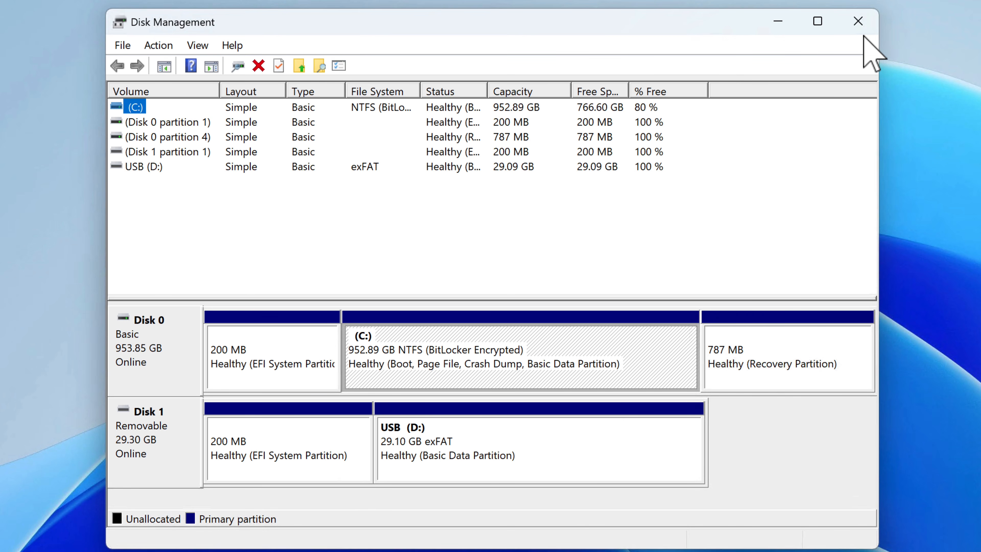
{"action": "left_click", "coordinate": [858, 21]}
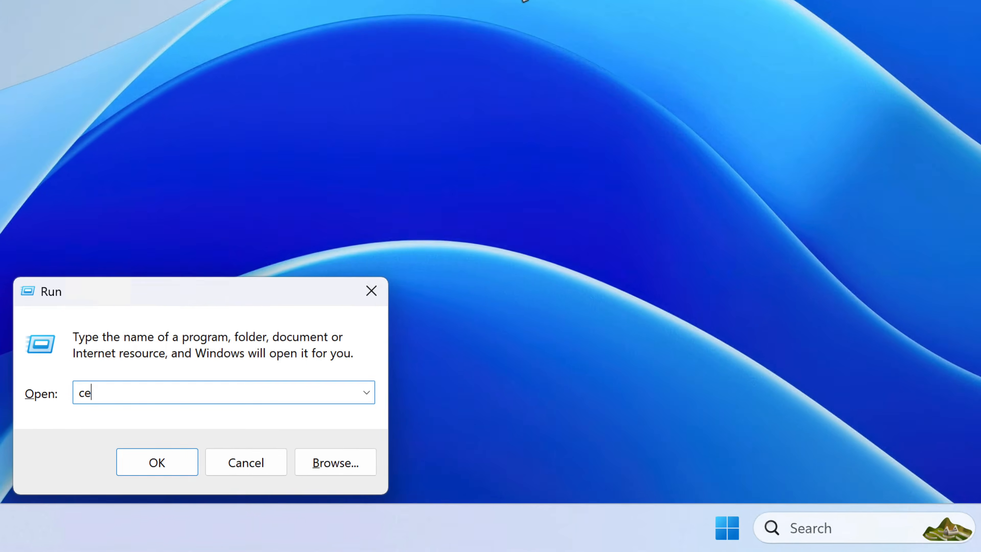
Open Disk Clean-up by running the command cleanmgr and include system files in the list of files to delete.
{"action": "type", "text": "clean"}
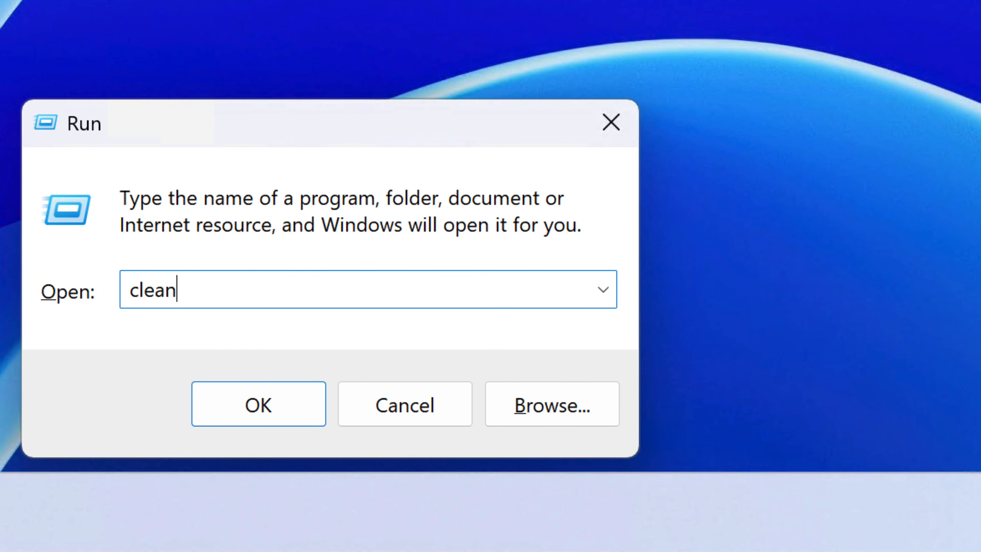
{"action": "type", "text": "mgr"}
{"action": "key", "text": "Return"}
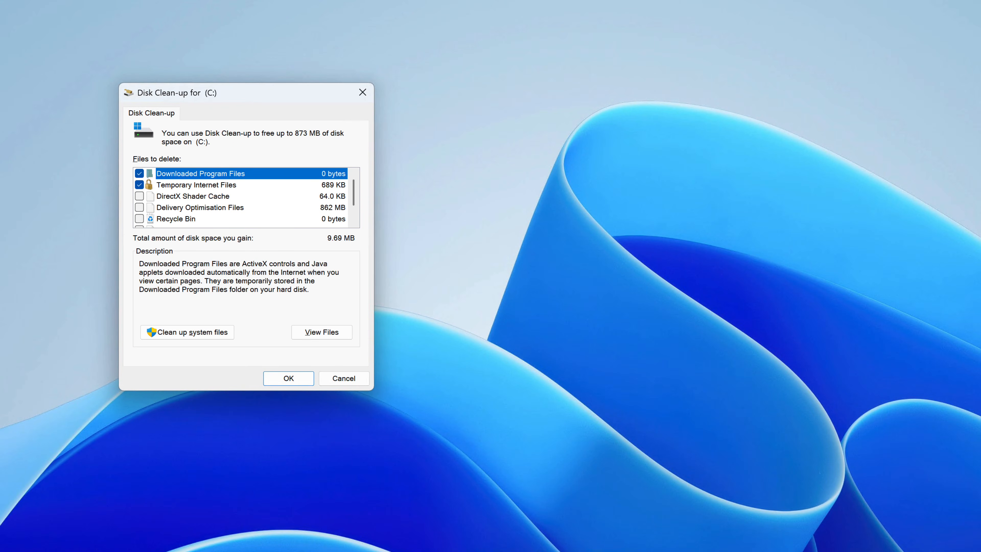
{"action": "left_click", "coordinate": [195, 342]}
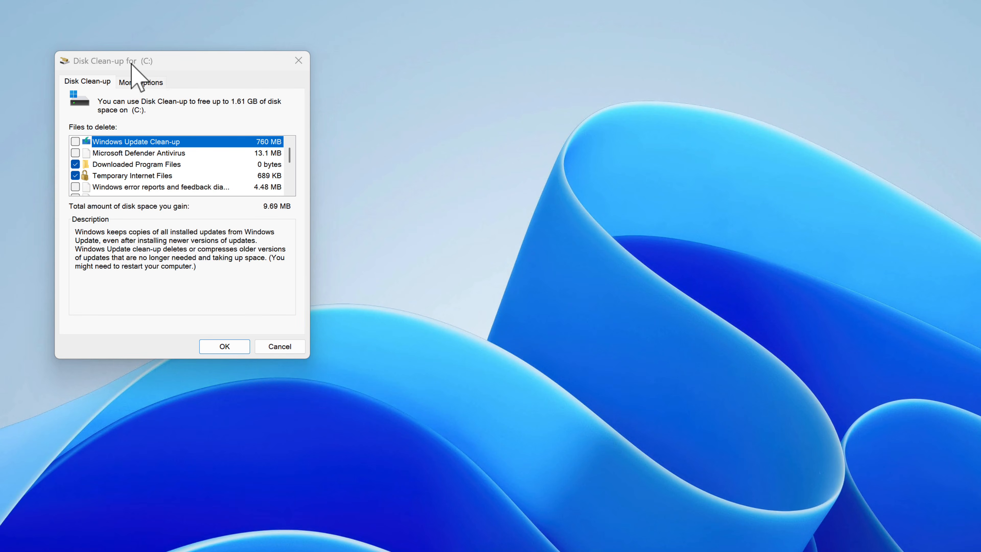
{"action": "left_click_drag", "start_coordinate": [132, 64], "coordinate": [206, 102]}
{"action": "scroll", "coordinate": [219, 212], "scroll_direction": "down", "scroll_amount": 3}
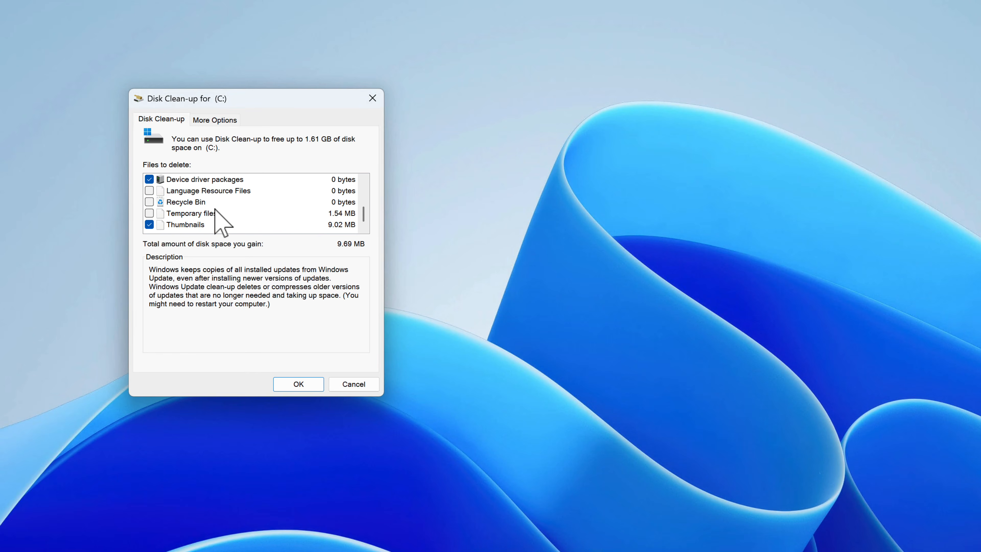
{"action": "scroll", "coordinate": [217, 211], "scroll_direction": "up", "scroll_amount": 3}
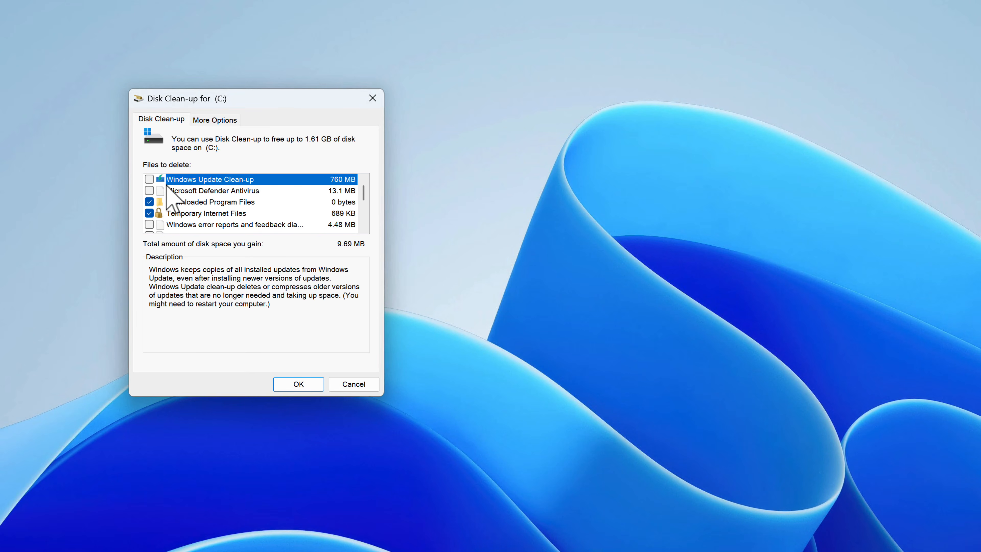
Select Windows Update Clean-up, Microsoft Defender Antivirus and Windows error reports for deletion, and review the list of file categories.
{"action": "left_click", "coordinate": [149, 179]}
{"action": "left_click", "coordinate": [149, 190]}
{"action": "scroll", "coordinate": [155, 204], "scroll_direction": "down", "scroll_amount": 3}
{"action": "scroll", "coordinate": [157, 205], "scroll_direction": "up", "scroll_amount": 1}
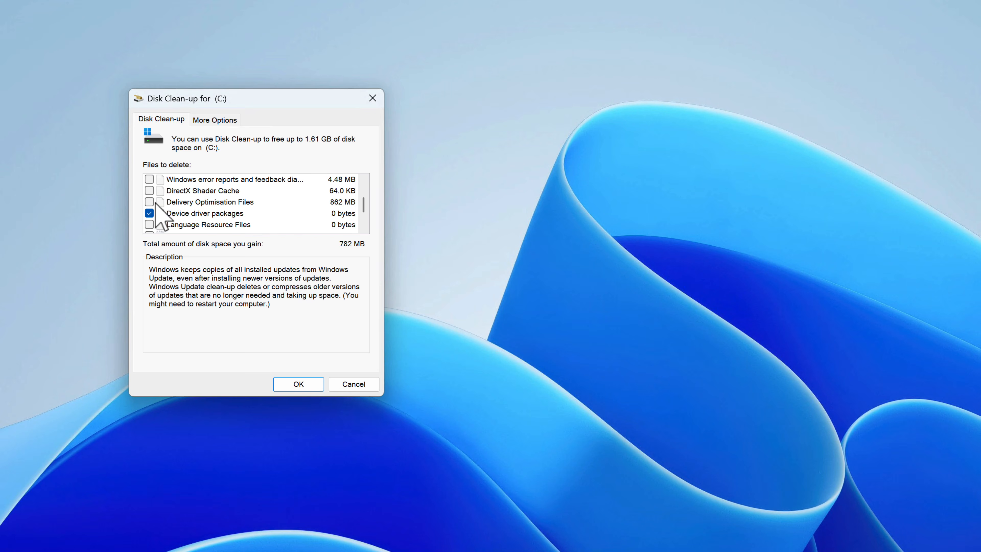
{"action": "scroll", "coordinate": [156, 215], "scroll_direction": "up", "scroll_amount": 2}
{"action": "left_click", "coordinate": [150, 224]}
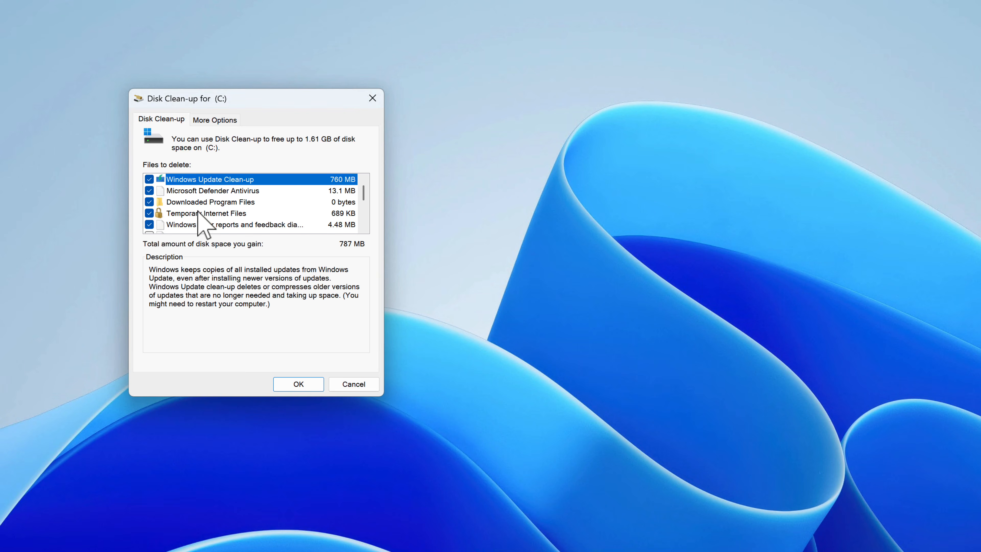
{"action": "scroll", "coordinate": [244, 216], "scroll_direction": "down", "scroll_amount": 3}
{"action": "scroll", "coordinate": [242, 214], "scroll_direction": "up", "scroll_amount": 3}
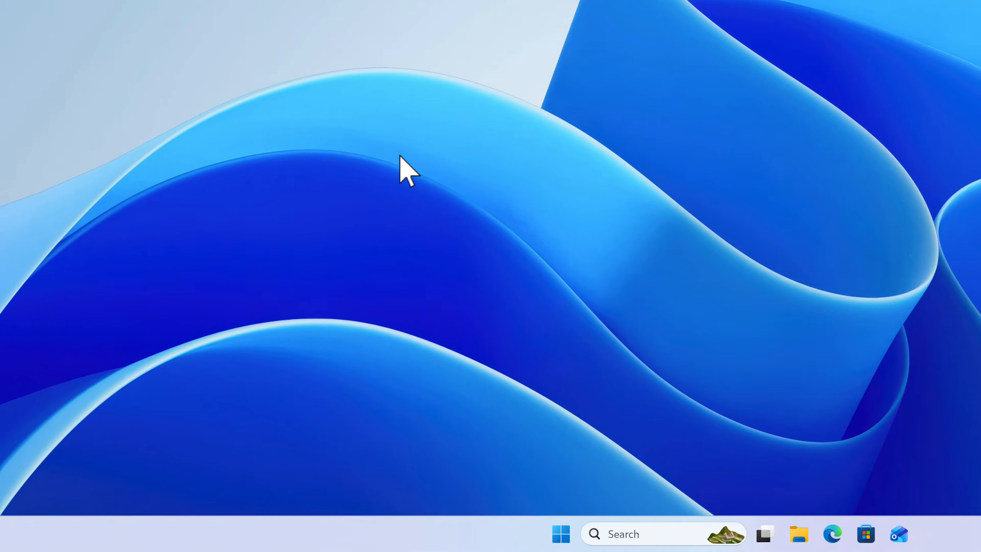
Open Control Panel by running the command control, view all its items and close it.
{"action": "key", "text": "super+r"}
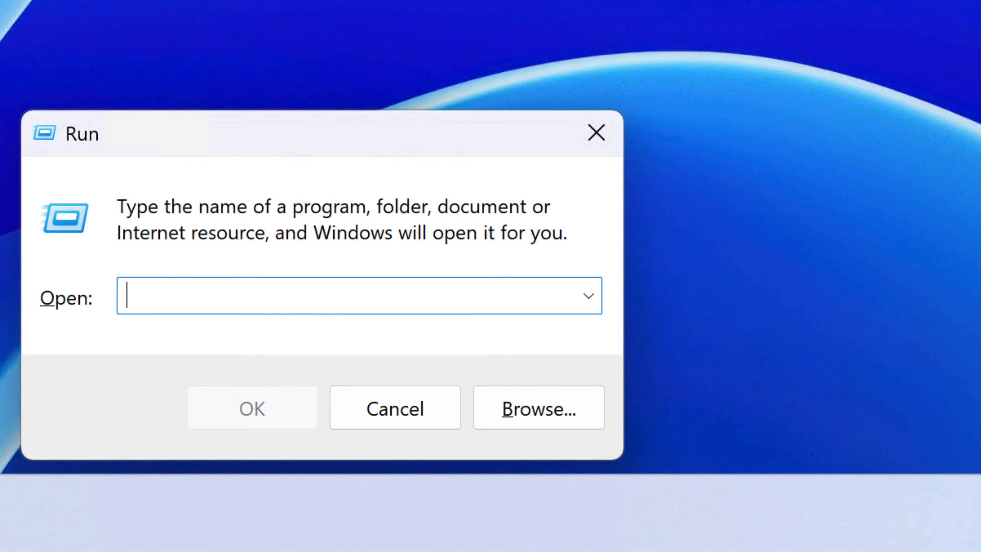
{"action": "type", "text": "control"}
{"action": "key", "text": "Return"}
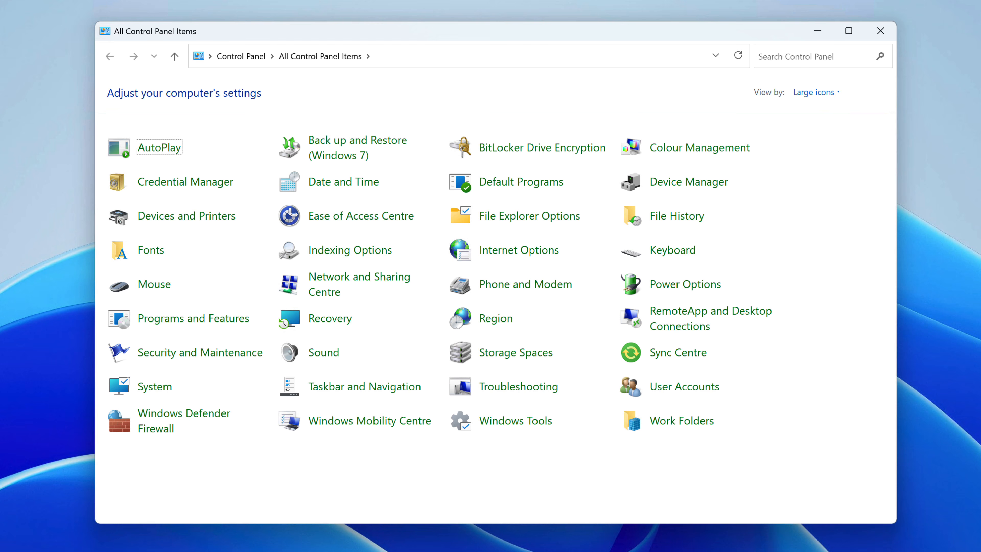
{"action": "left_click", "coordinate": [879, 31]}
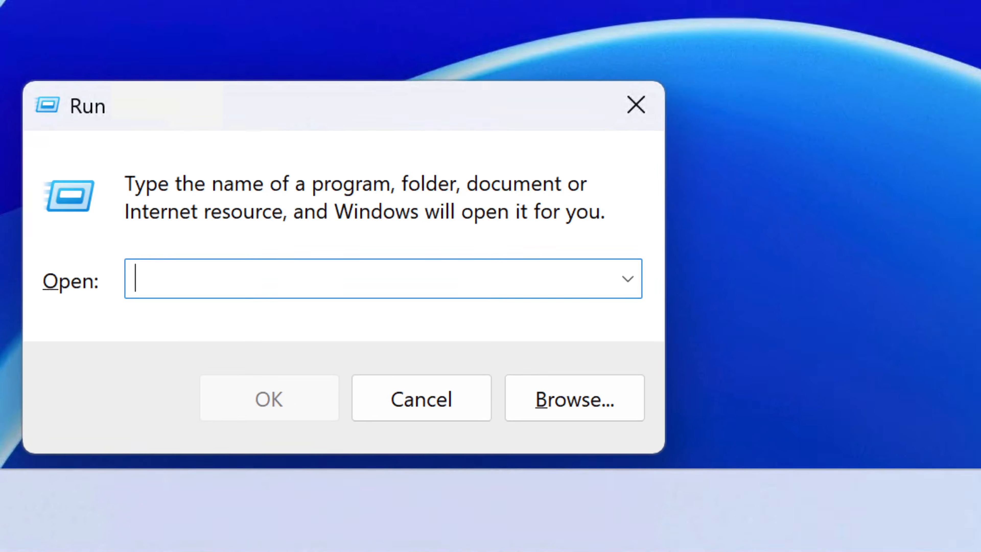
Open Programs and Features by running the command appwiz.cpl, view the installed programs and close it.
{"action": "type", "text": "appwiz.cpl"}
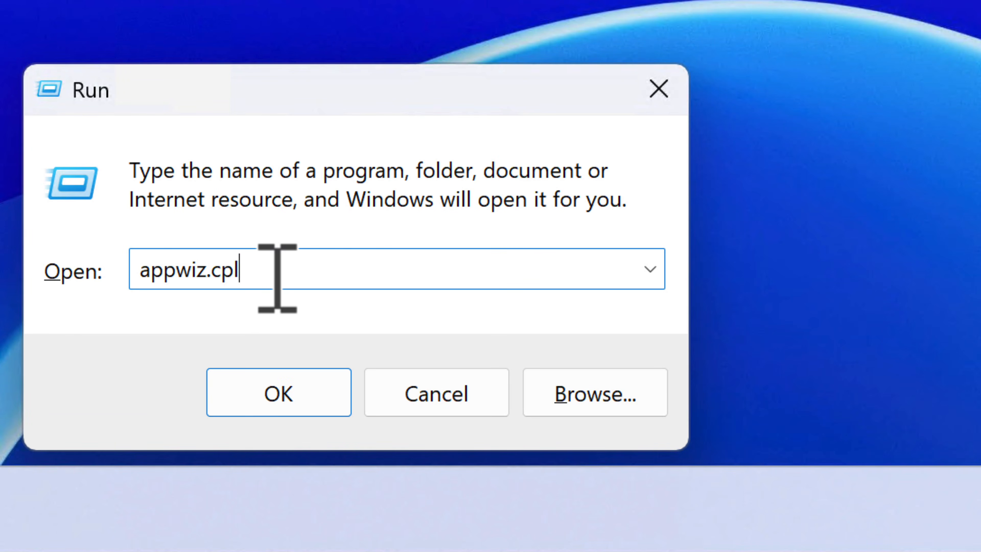
{"action": "key", "text": "Return"}
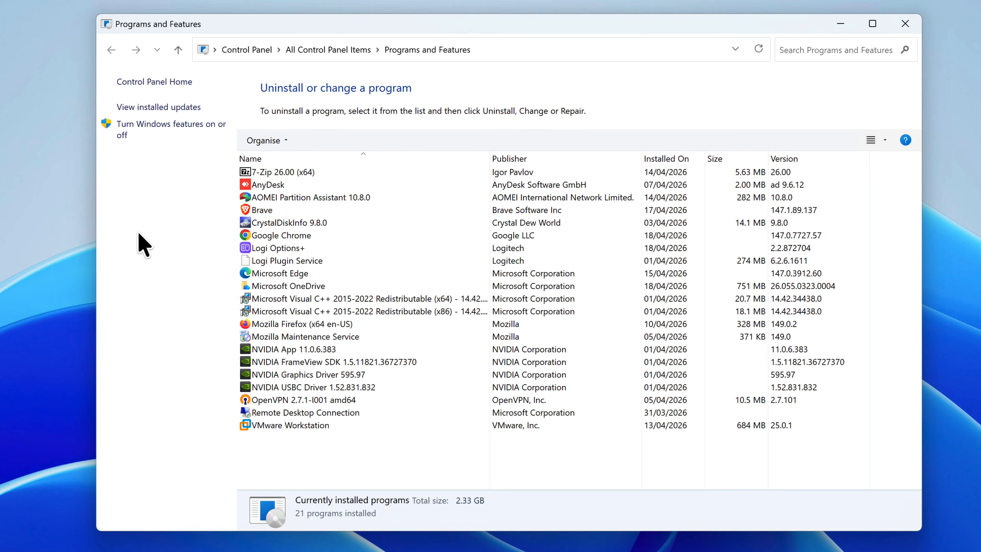
{"action": "left_click", "coordinate": [904, 25]}
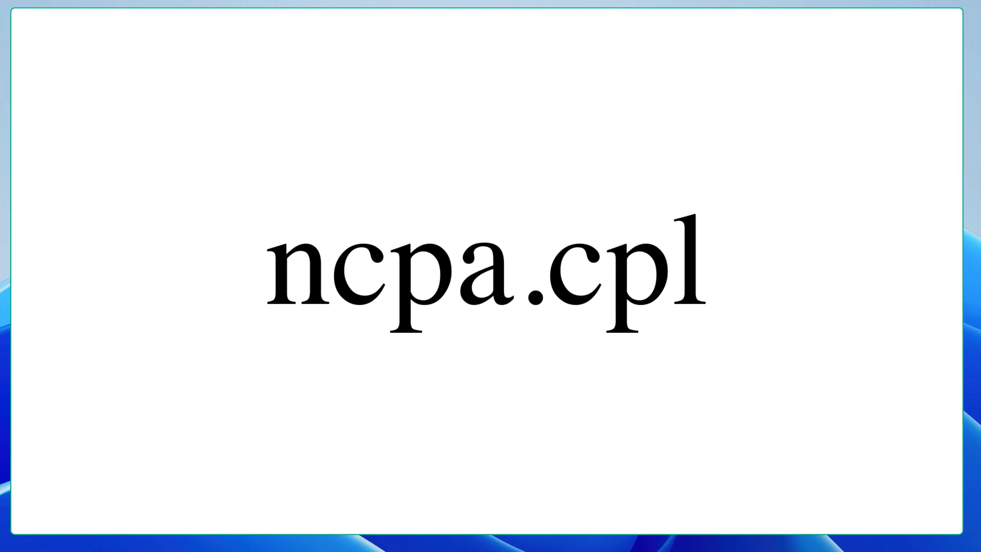
Open Network Connections by running the command ncpa.cpl.
{"action": "key", "text": "super+r"}
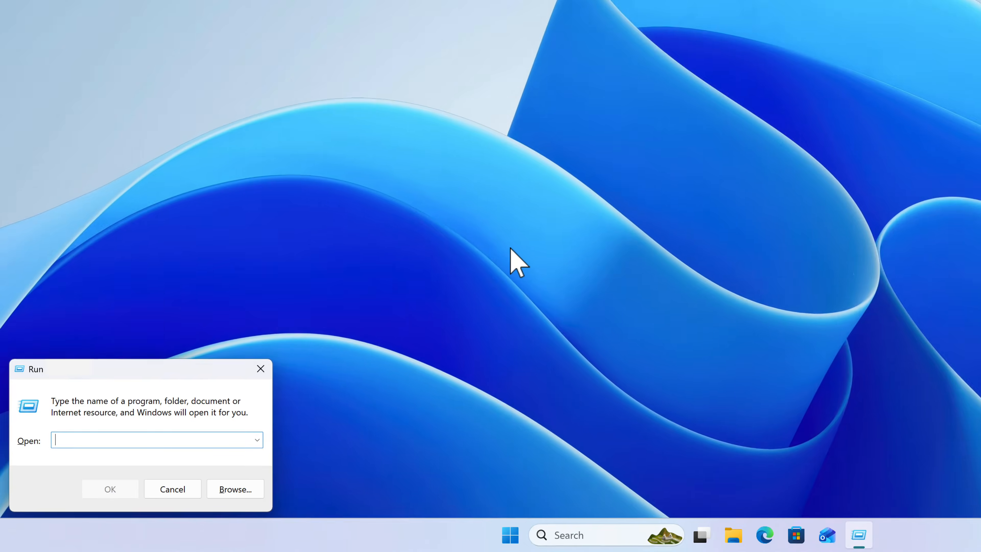
{"action": "type", "text": "ncpa.cpl"}
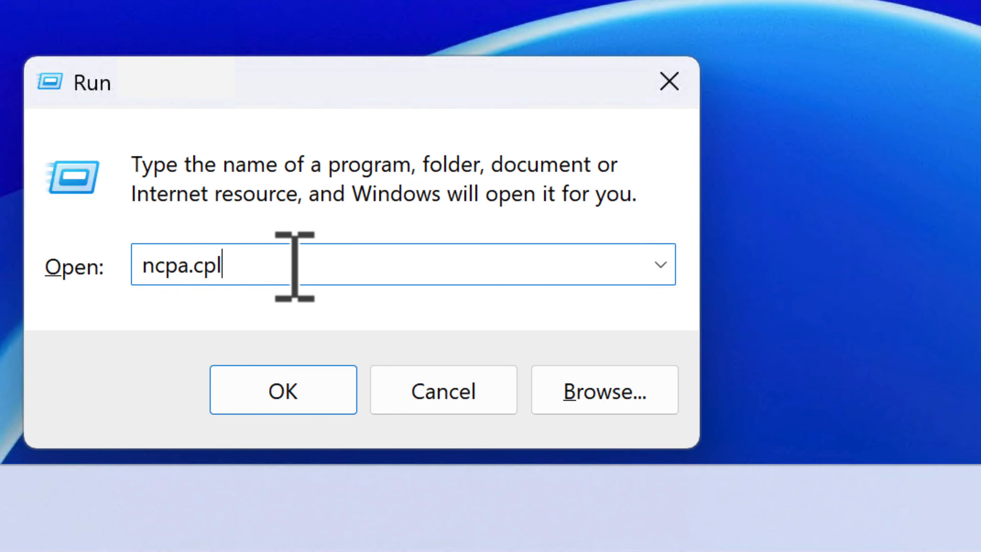
{"action": "key", "text": "Return"}
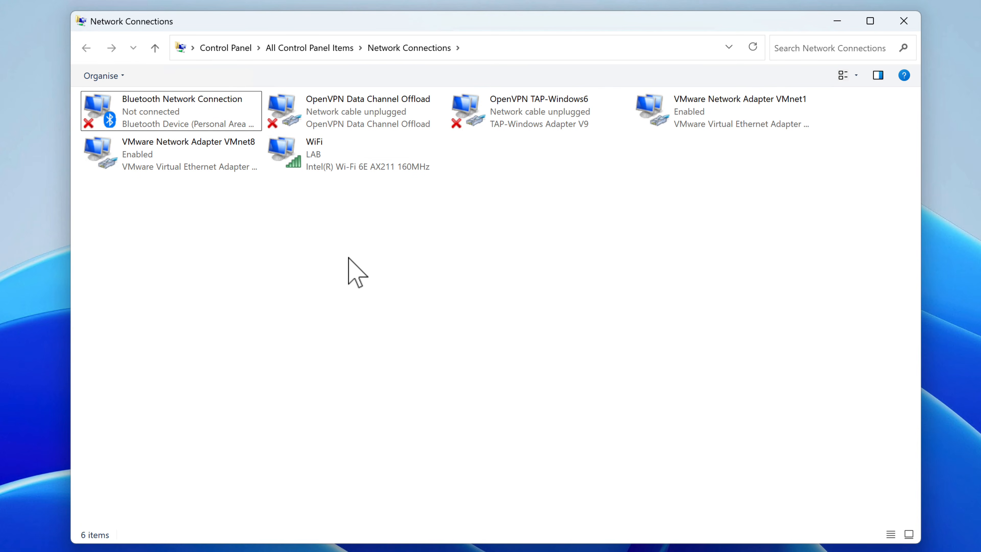
Open the WiFi adapter's properties and view the settings of its Internet Protocol Version 4 (TCP/IPv4) item.
{"action": "left_click", "coordinate": [370, 162]}
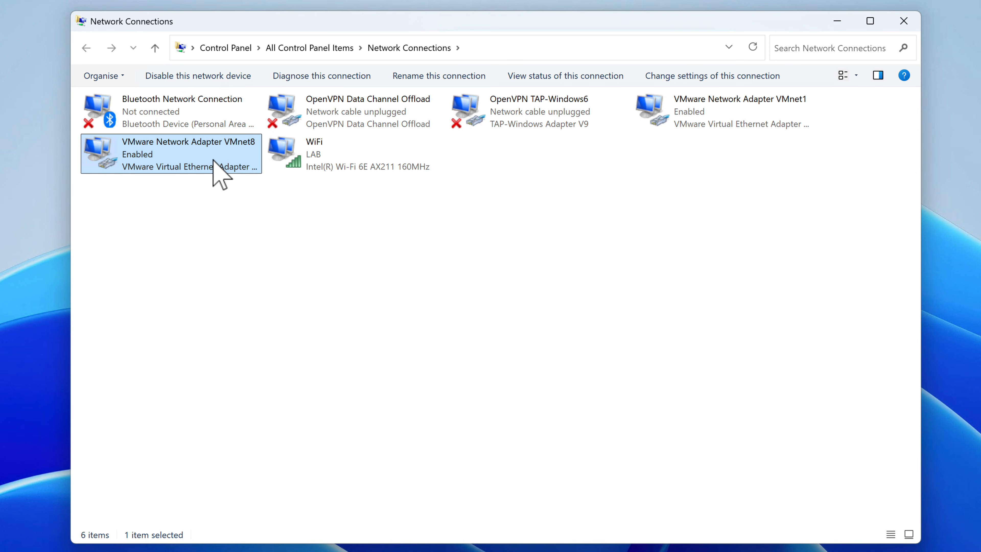
{"action": "left_click", "coordinate": [312, 165]}
{"action": "right_click", "coordinate": [316, 146]}
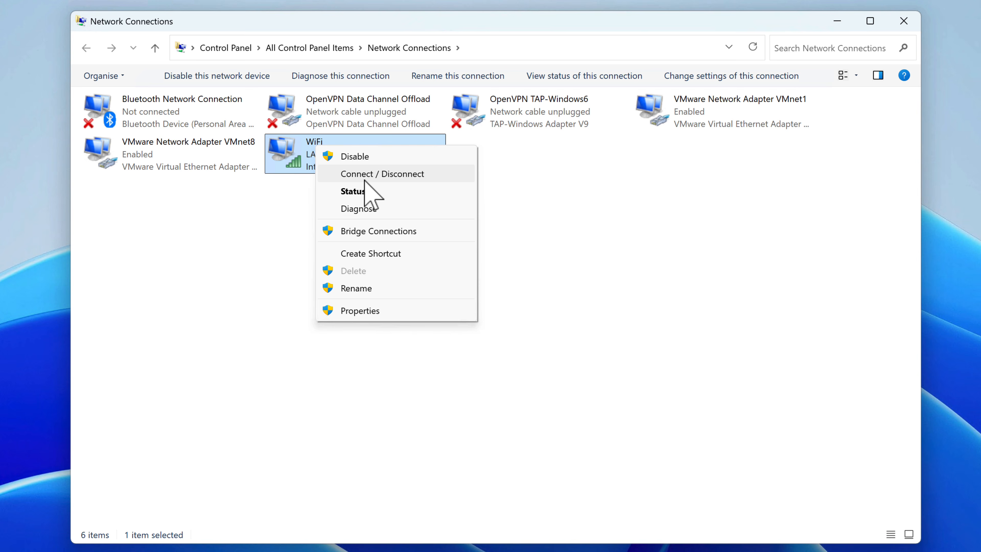
{"action": "left_click", "coordinate": [366, 311]}
{"action": "left_click_drag", "start_coordinate": [209, 93], "coordinate": [418, 101]}
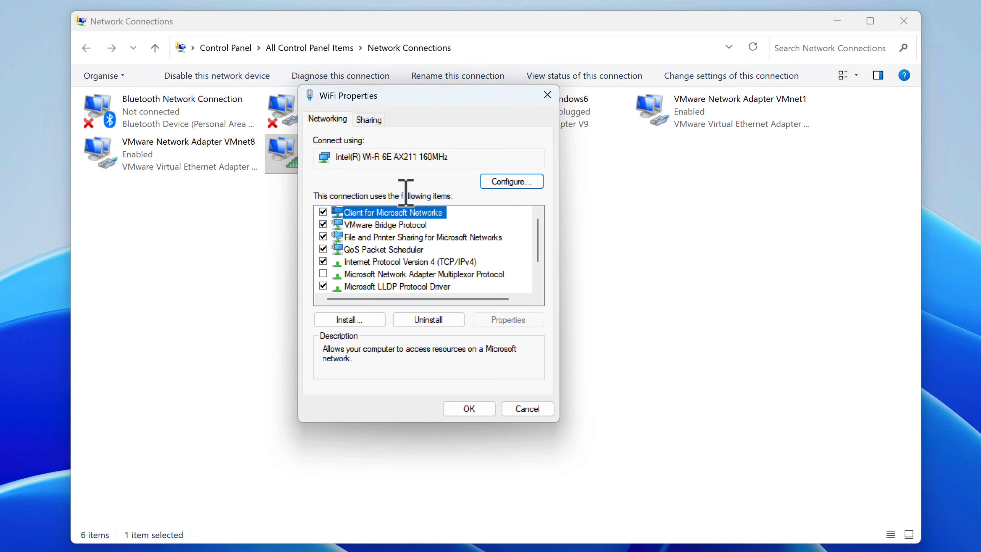
{"action": "left_click", "coordinate": [390, 262]}
{"action": "left_click", "coordinate": [496, 321]}
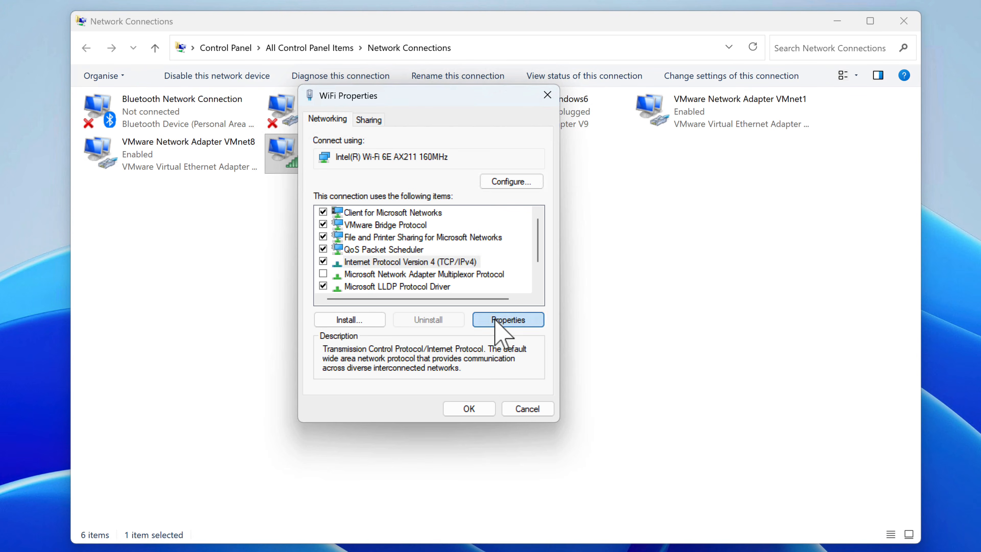
{"action": "left_click_drag", "start_coordinate": [435, 152], "coordinate": [351, 83]}
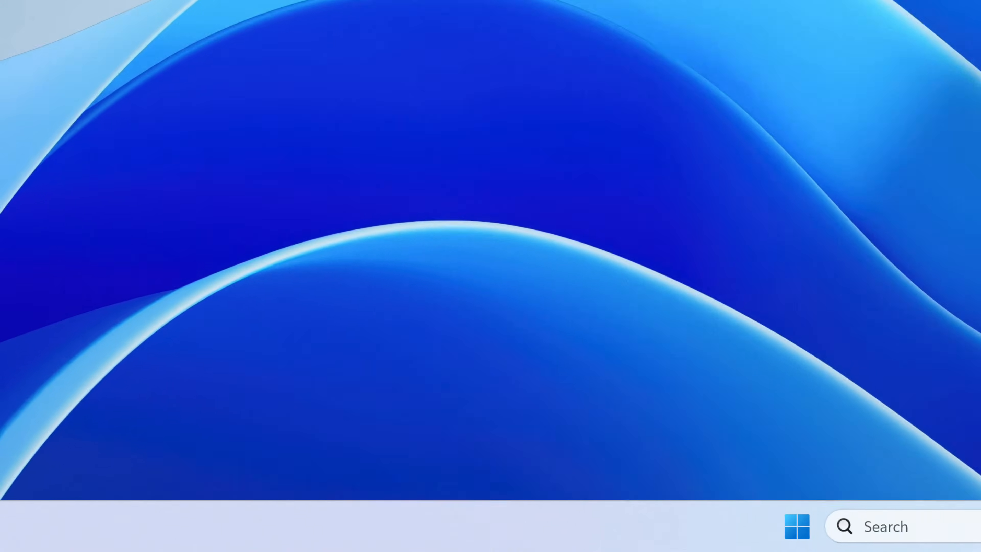
Open Windows Defender Firewall by running the command firewall.cpl, view the network protection status and close it.
{"action": "key", "text": "super+r"}
{"action": "type", "text": "firewall.cpl"}
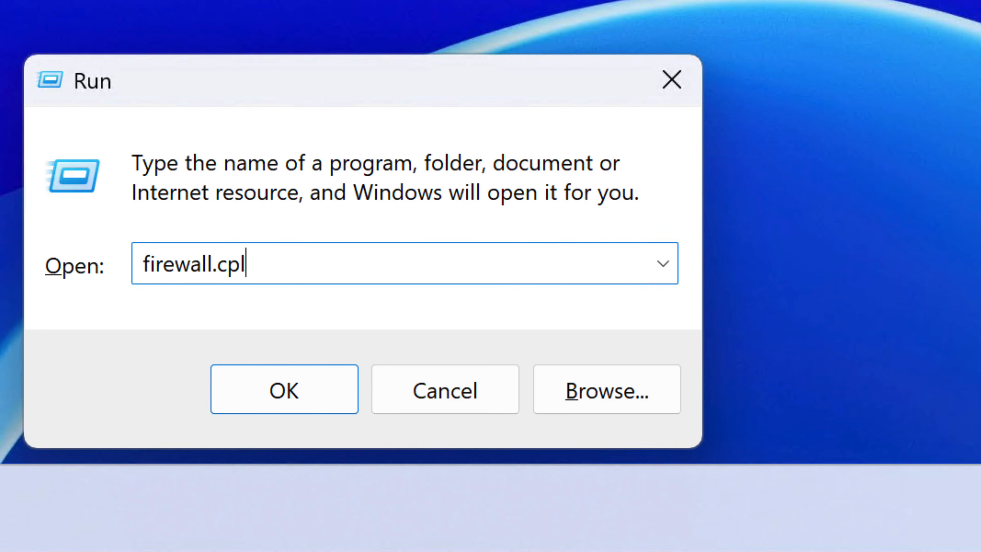
{"action": "key", "text": "Return"}
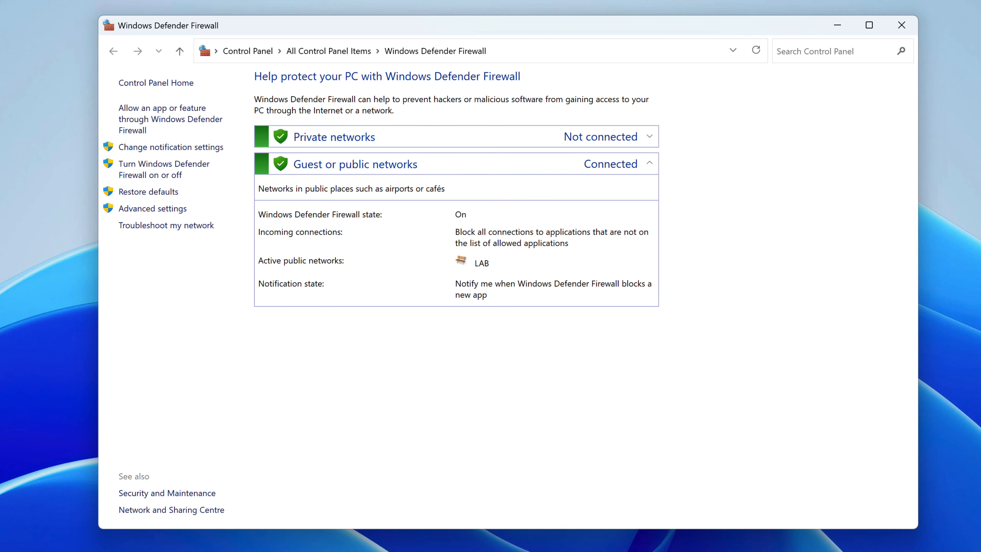
{"action": "left_click", "coordinate": [902, 25]}
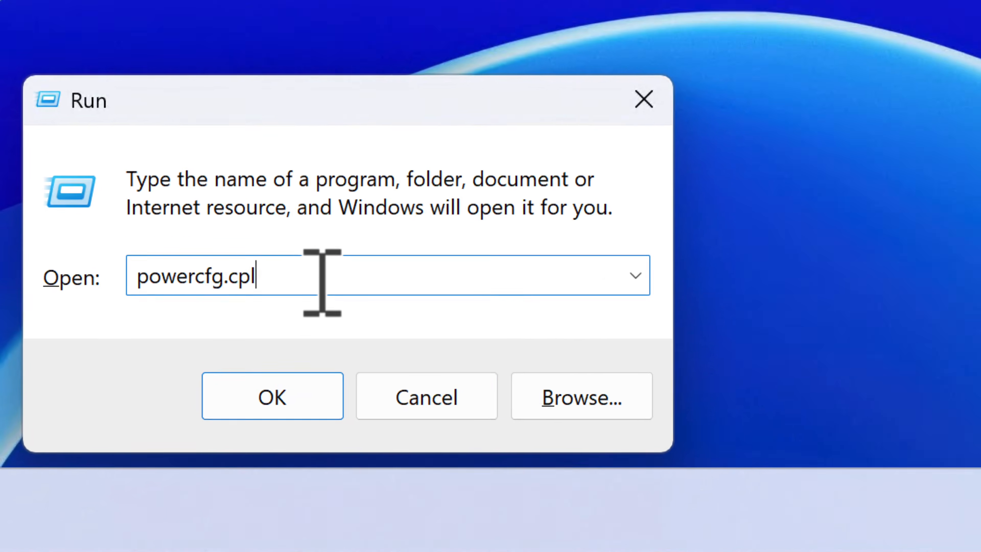
Open Power Options by running the command powercfg.cpl.
{"action": "key", "text": "Return"}
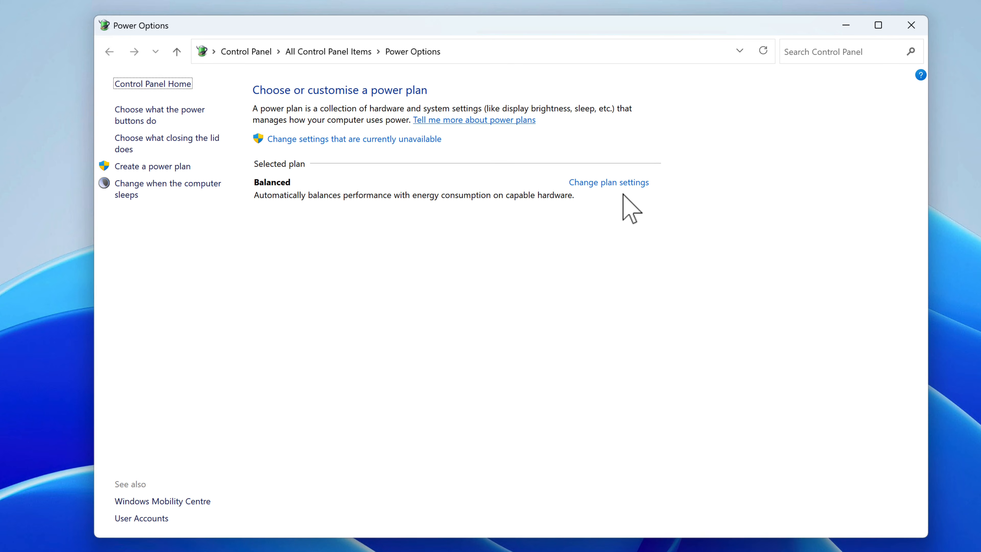
View the Balanced power plan's display and sleep settings, and return to Power Options.
{"action": "left_click", "coordinate": [620, 185]}
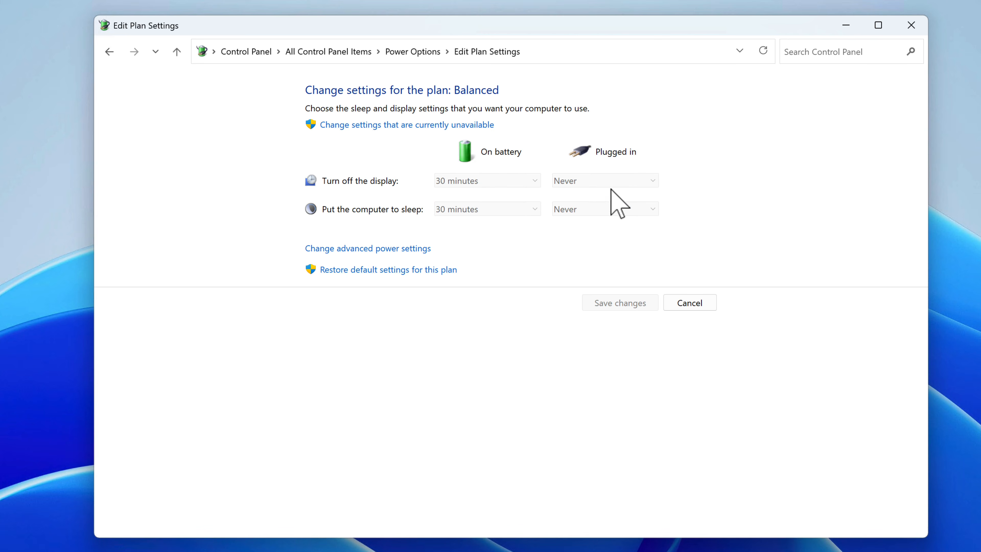
{"action": "left_click", "coordinate": [103, 53]}
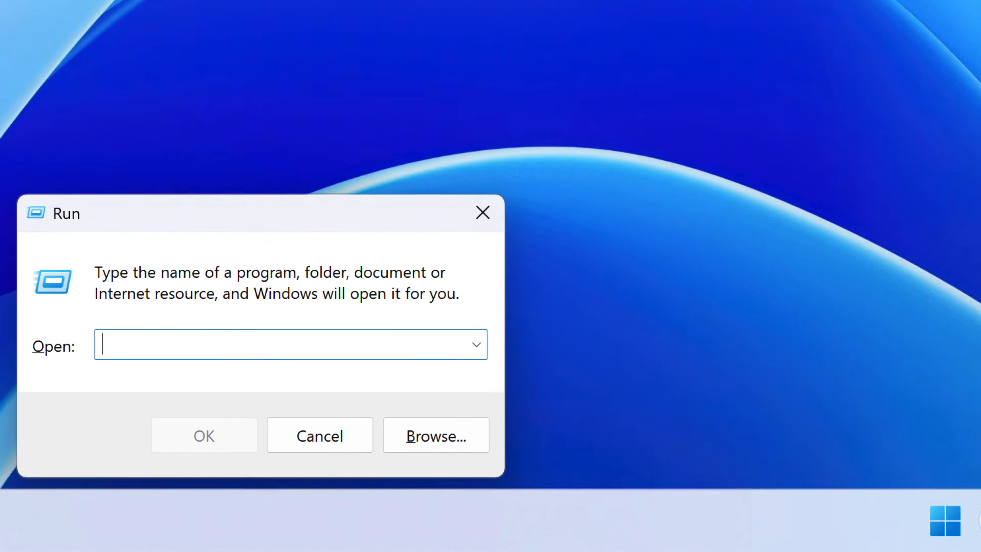
Open Mouse Properties by running the command main.cpl, view the button settings and close it.
{"action": "type", "text": "main.cpl"}
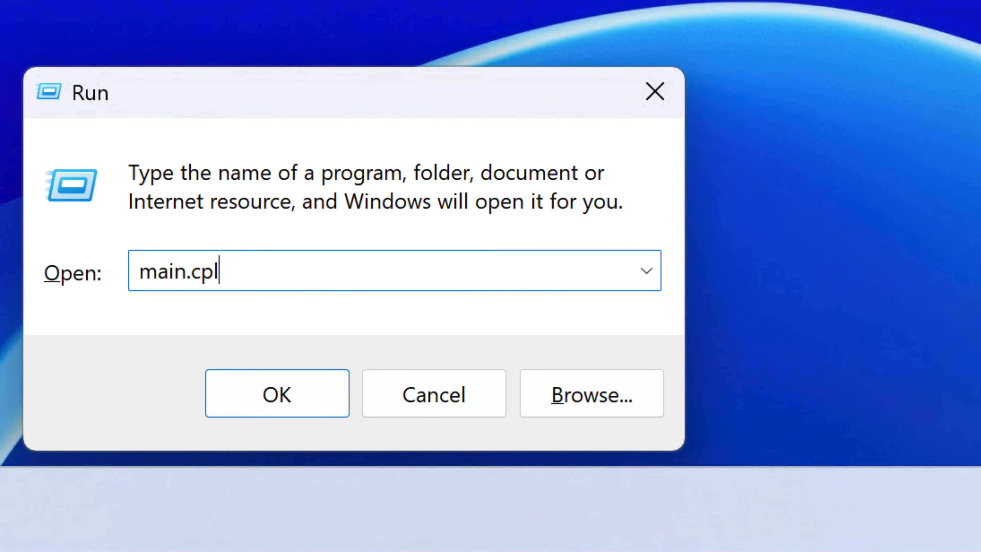
{"action": "key", "text": "Return"}
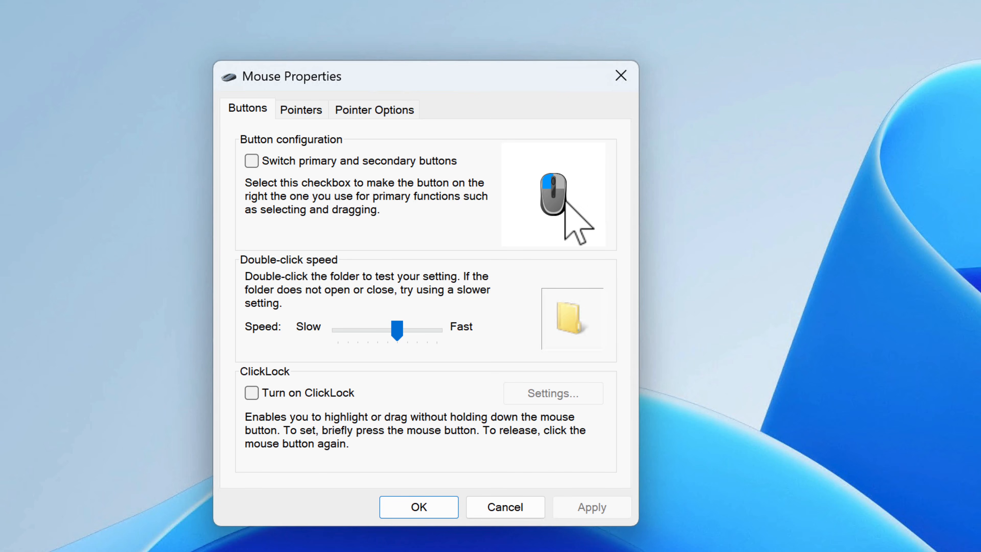
{"action": "left_click", "coordinate": [621, 75]}
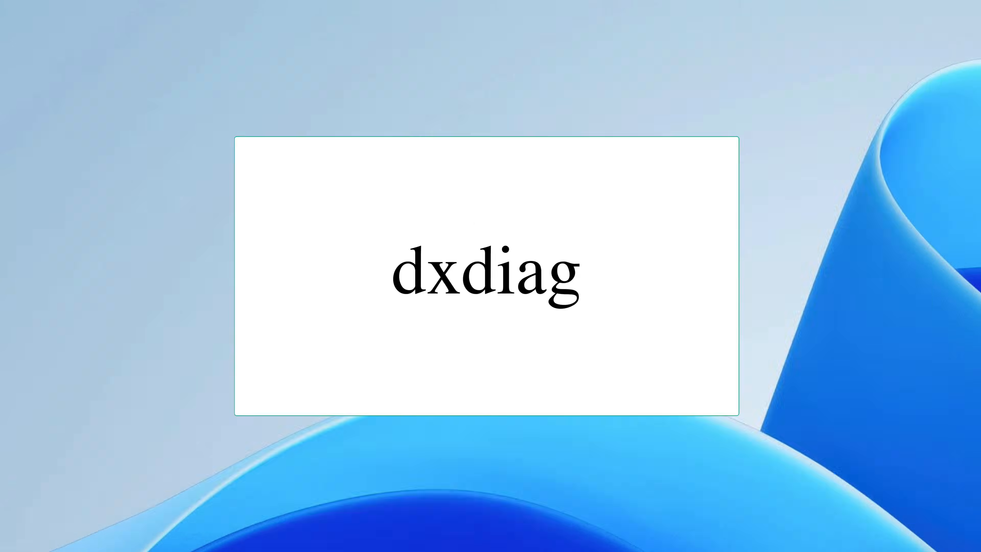
Open the DirectX Diagnostic Tool by running the command dxdiag and agree to check whether the drivers are digitally signed.
{"action": "key", "text": "super+r"}
{"action": "type", "text": "dxdiag"}
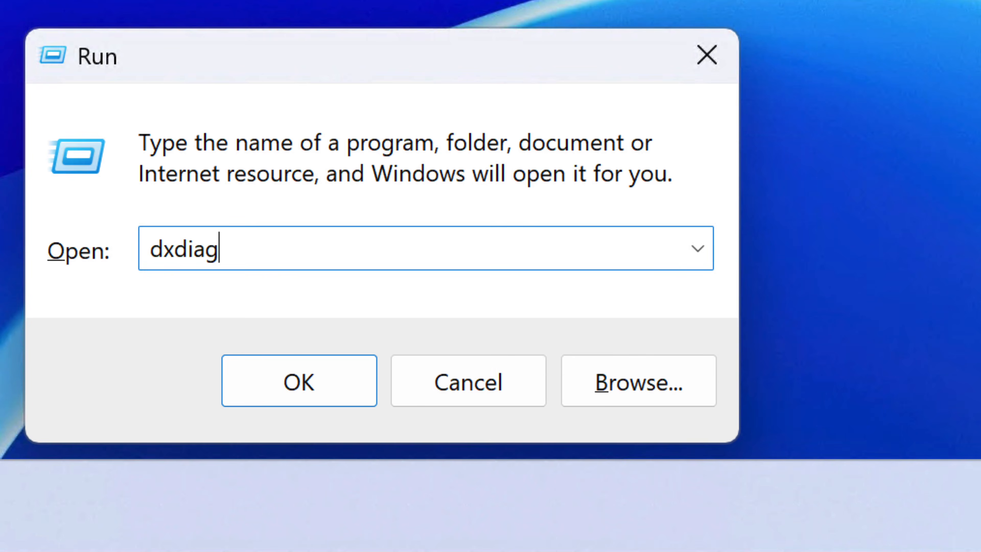
{"action": "key", "text": "Return"}
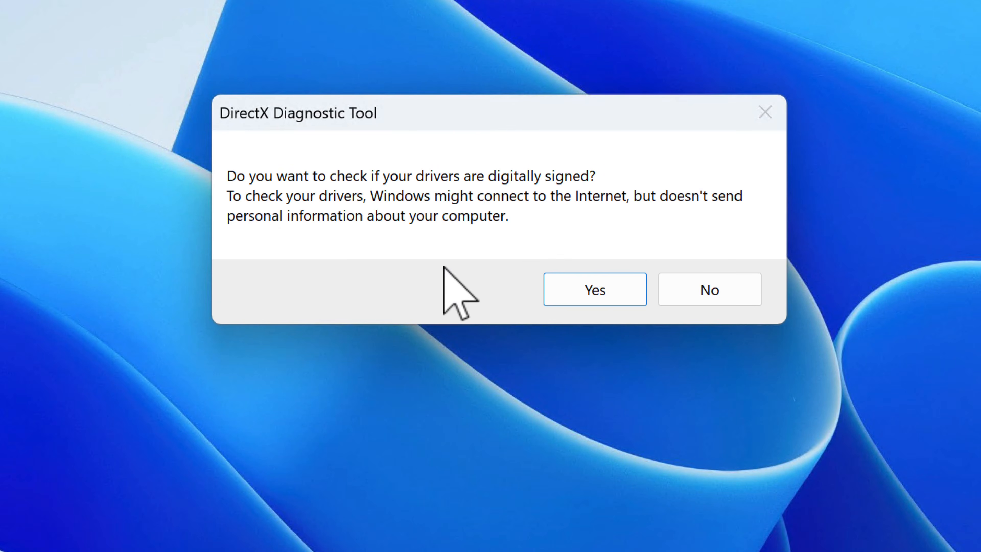
{"action": "left_click", "coordinate": [572, 294]}
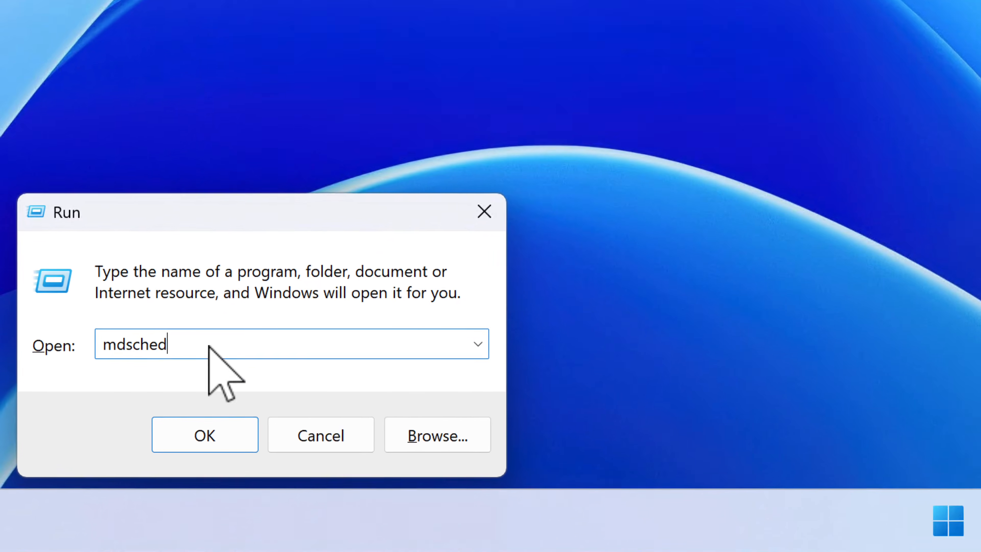
Launch the memory diagnostic by running the command mdsched.
{"action": "key", "text": "Return"}
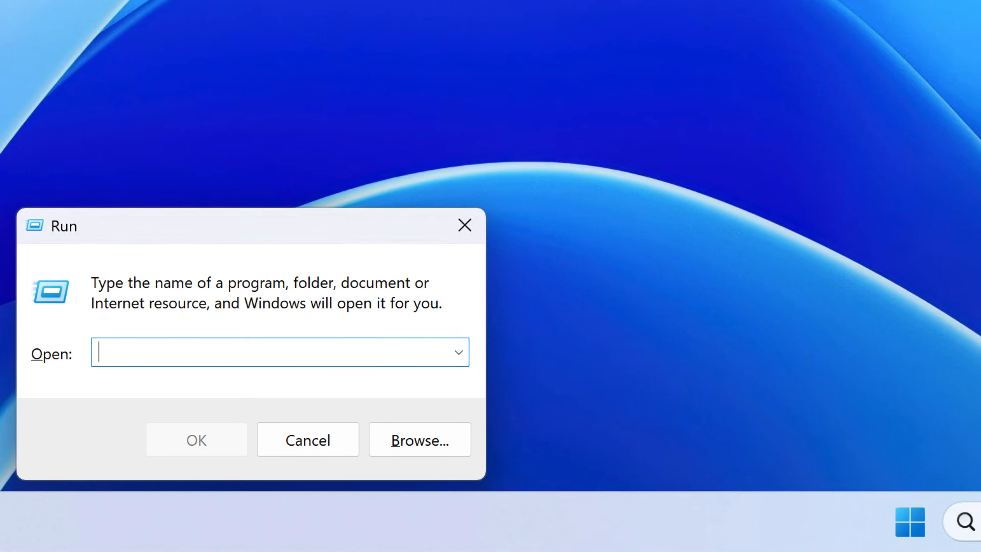
Open Task Scheduler by running the command taskschd.msc and enlarge its window.
{"action": "type", "text": "taskschd.msc"}
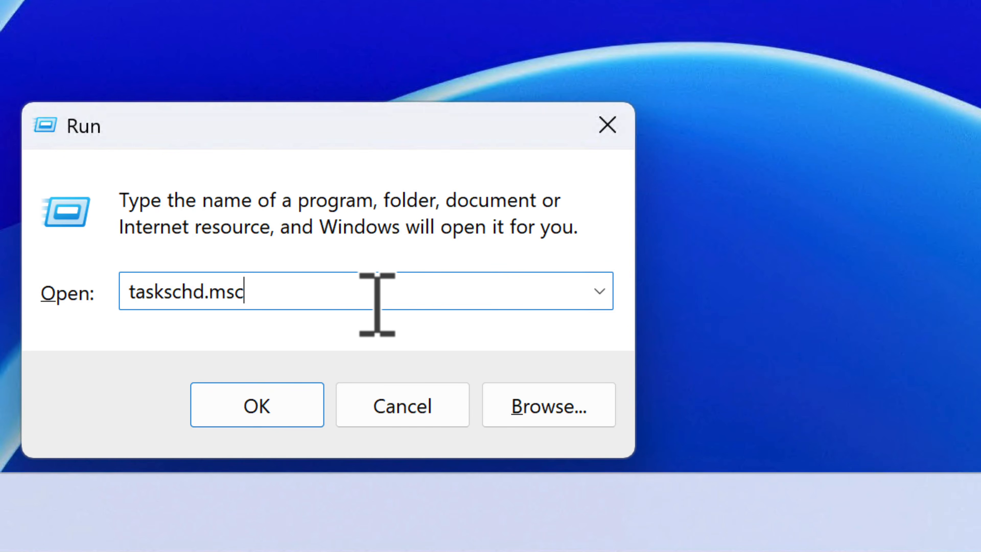
{"action": "key", "text": "Return"}
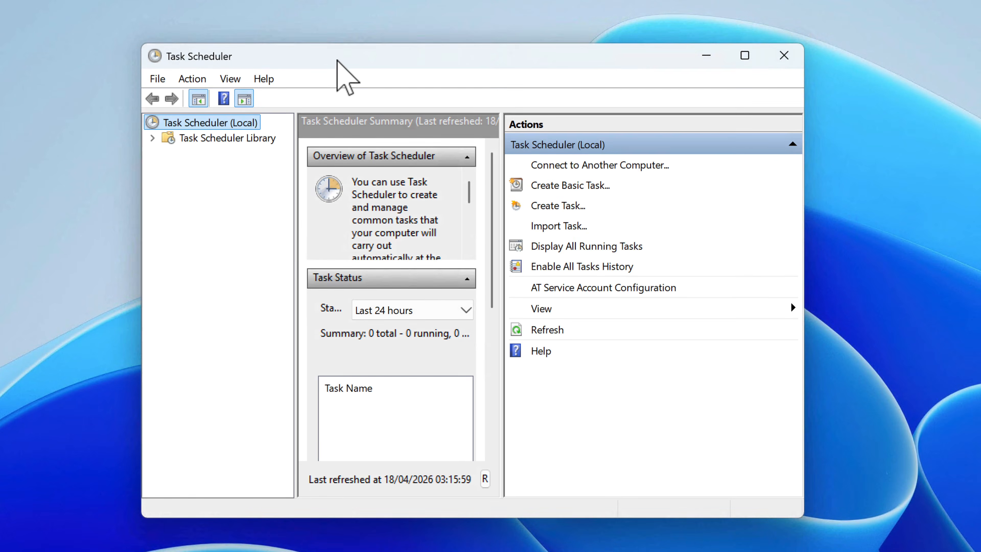
{"action": "left_click_drag", "start_coordinate": [800, 524], "coordinate": [980, 551]}
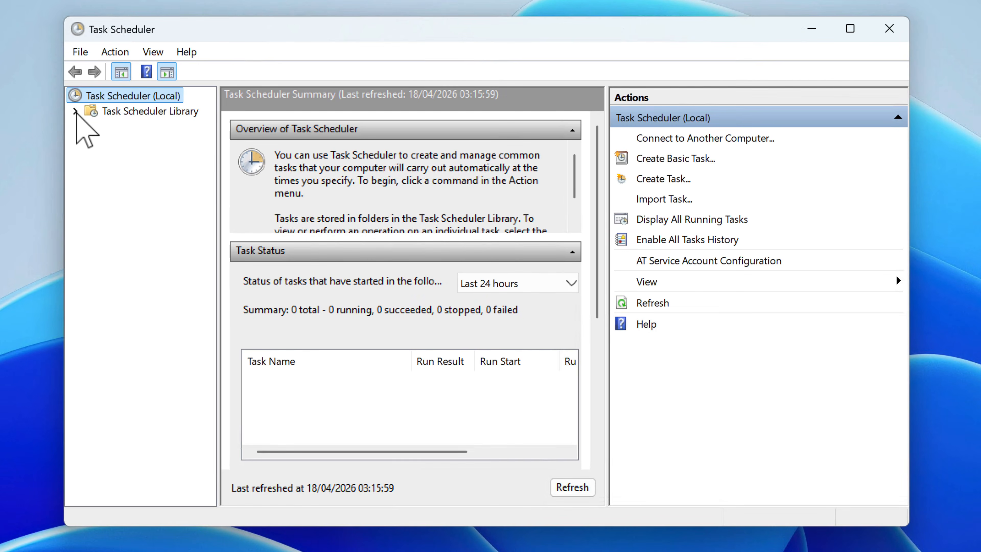
Expand the Task Scheduler Library, look into its GoogleSystem and GoogleUserPEH folders, and display the library's own task list.
{"action": "left_click", "coordinate": [76, 111]}
{"action": "left_click", "coordinate": [129, 127]}
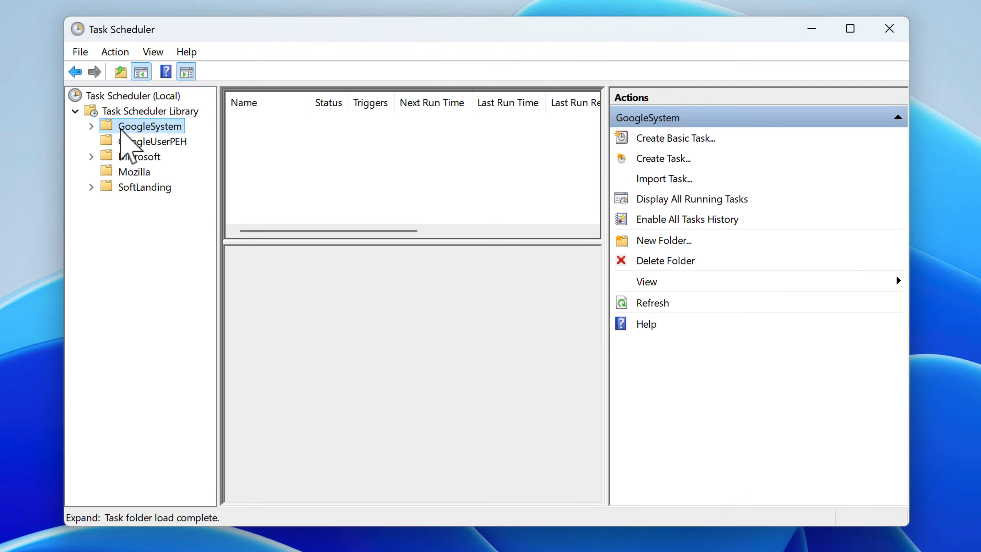
{"action": "left_click", "coordinate": [128, 141]}
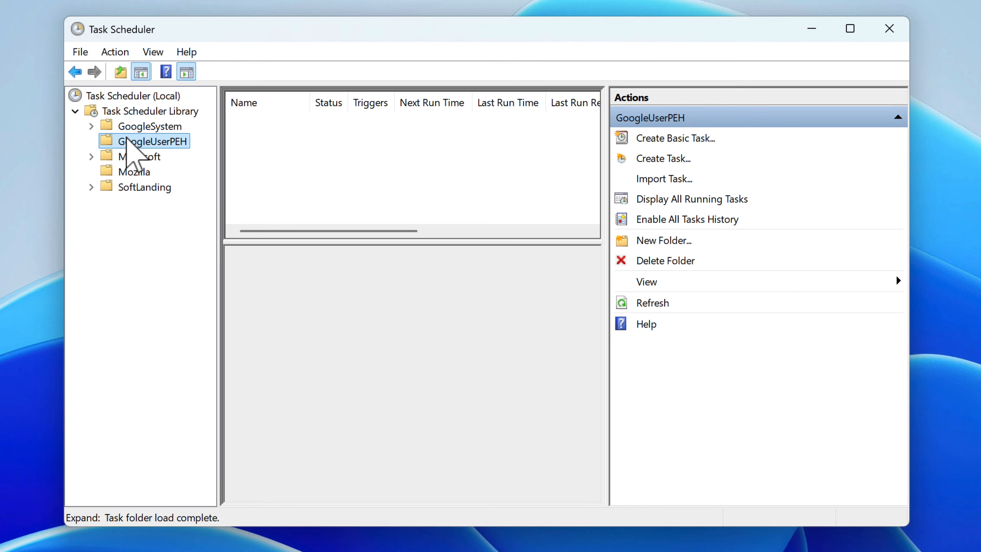
{"action": "left_click", "coordinate": [133, 112]}
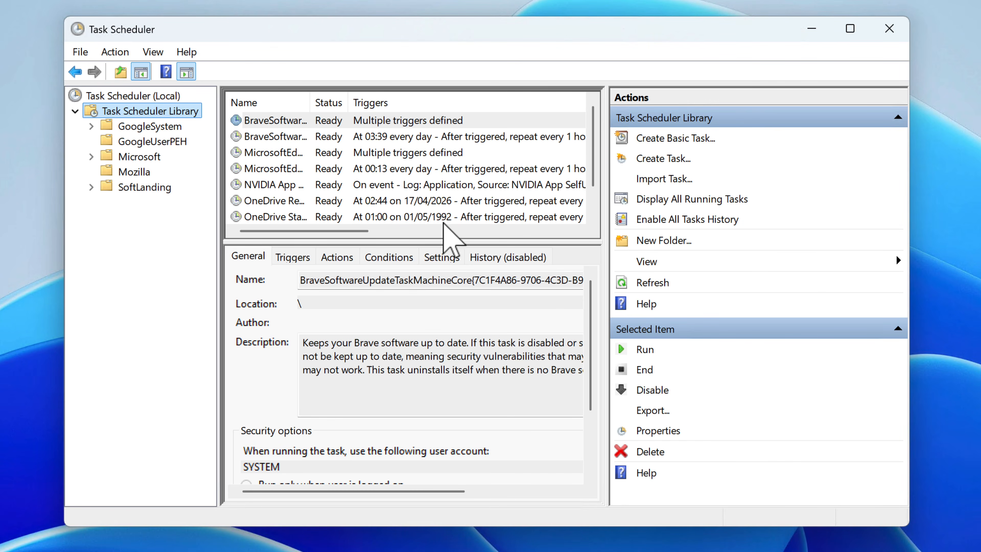
Enlarge the task list area and look through individual scheduled tasks in the library.
{"action": "left_click_drag", "start_coordinate": [434, 244], "coordinate": [431, 335]}
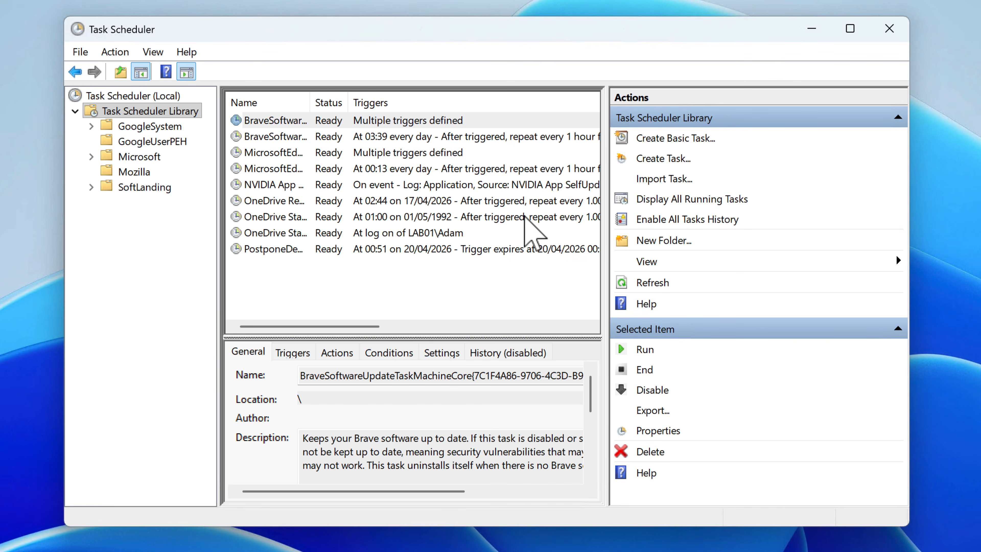
{"action": "left_click", "coordinate": [357, 157]}
{"action": "left_click", "coordinate": [331, 205]}
{"action": "left_click", "coordinate": [331, 238]}
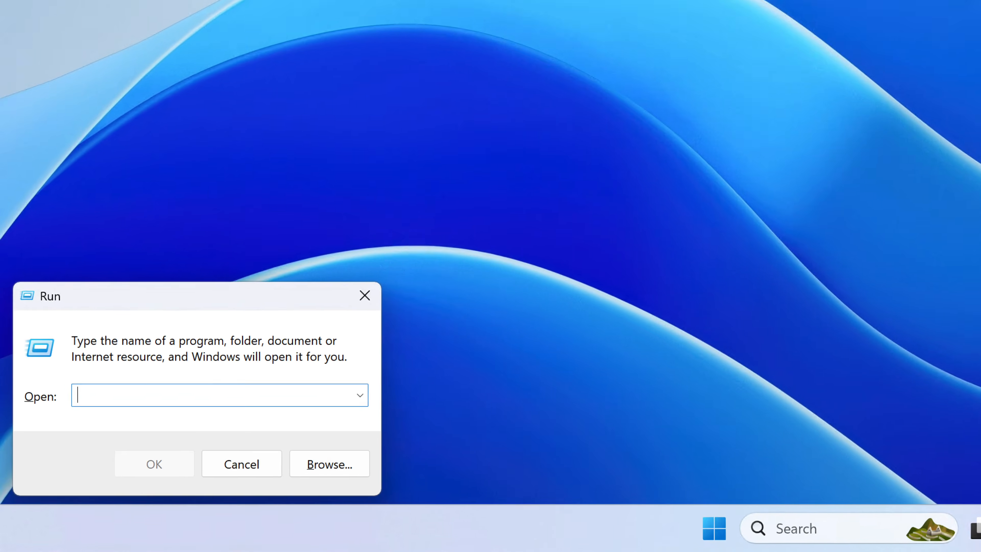
Open File Explorer by running the command explorer.
{"action": "type", "text": "e"}
{"action": "type", "text": "xplor"}
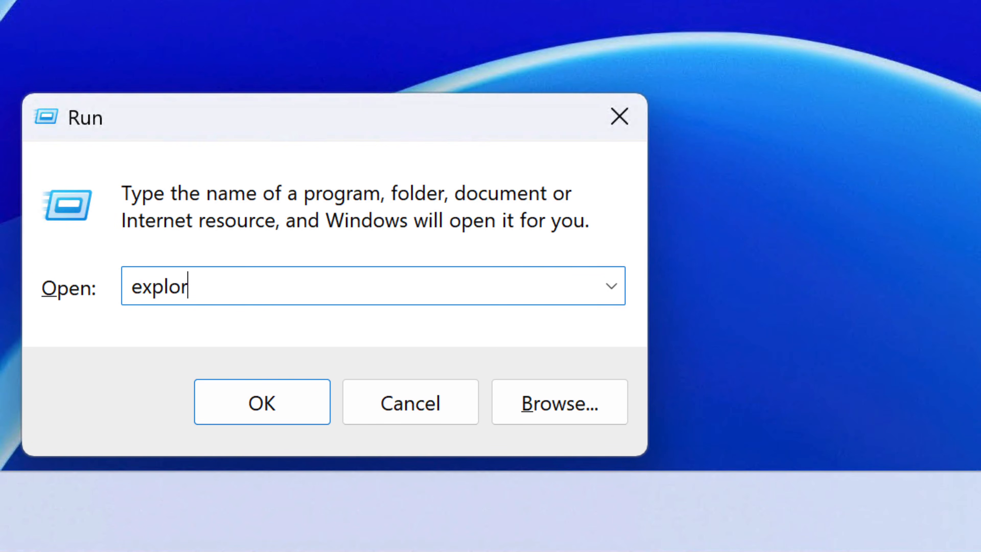
{"action": "type", "text": "er"}
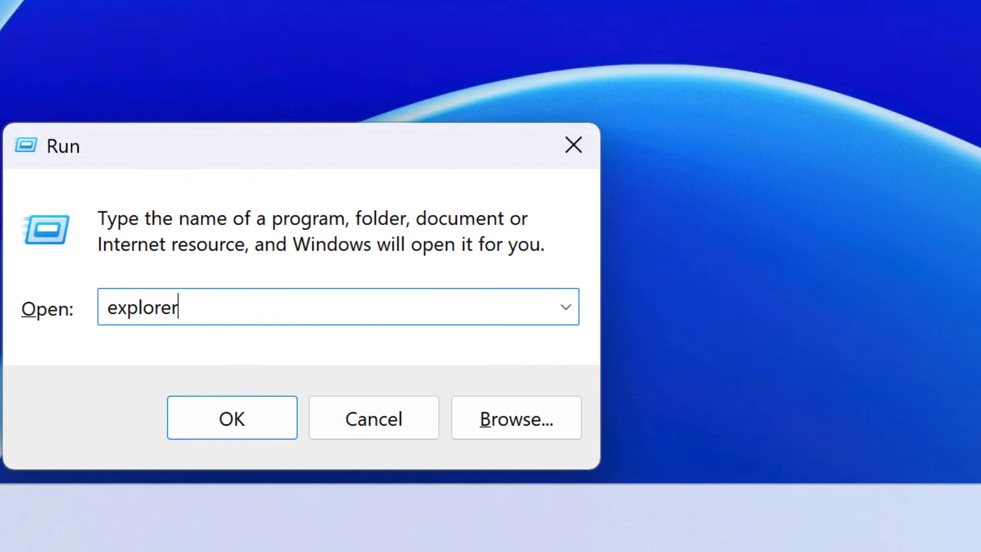
{"action": "key", "text": "Return"}
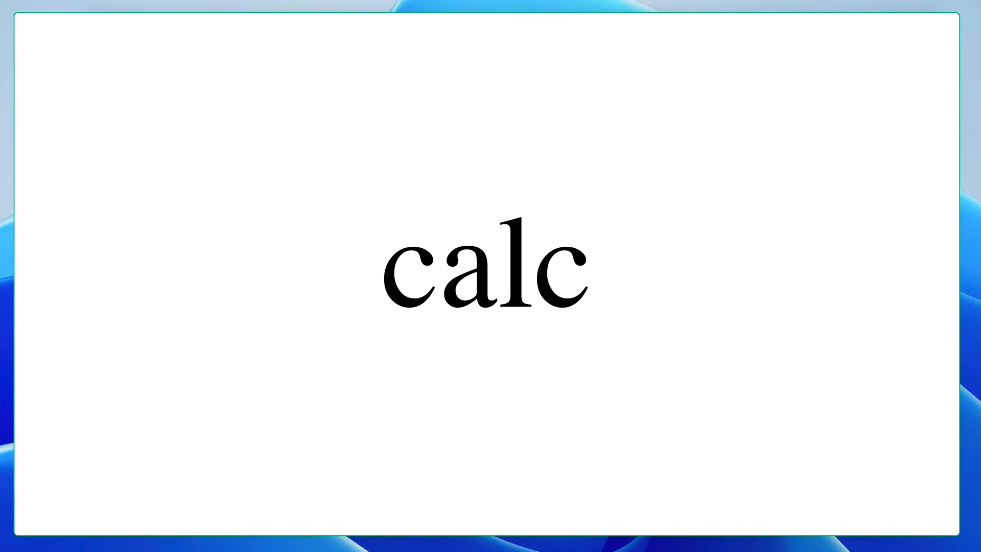
Open Calculator by running the command calc.
{"action": "key", "text": "super+r"}
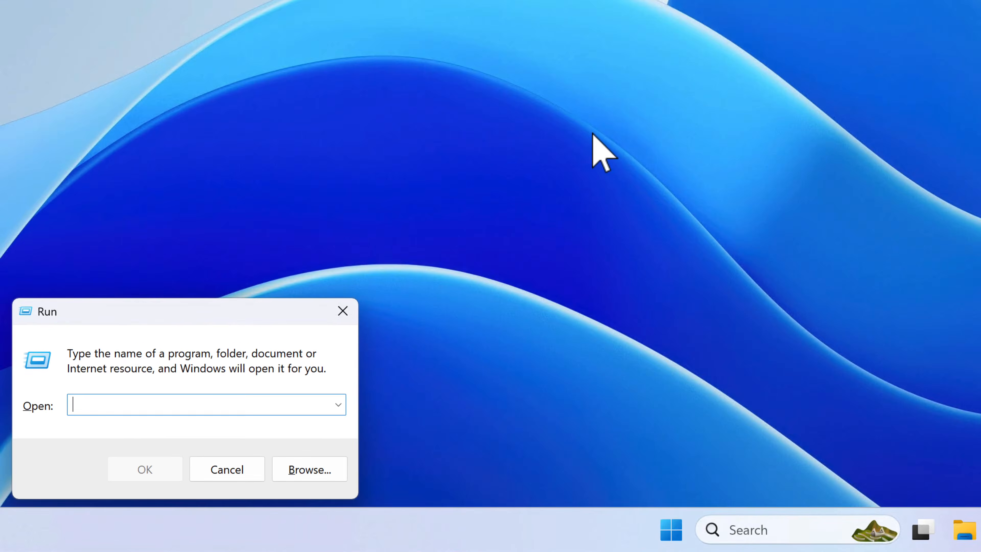
{"action": "type", "text": "calc"}
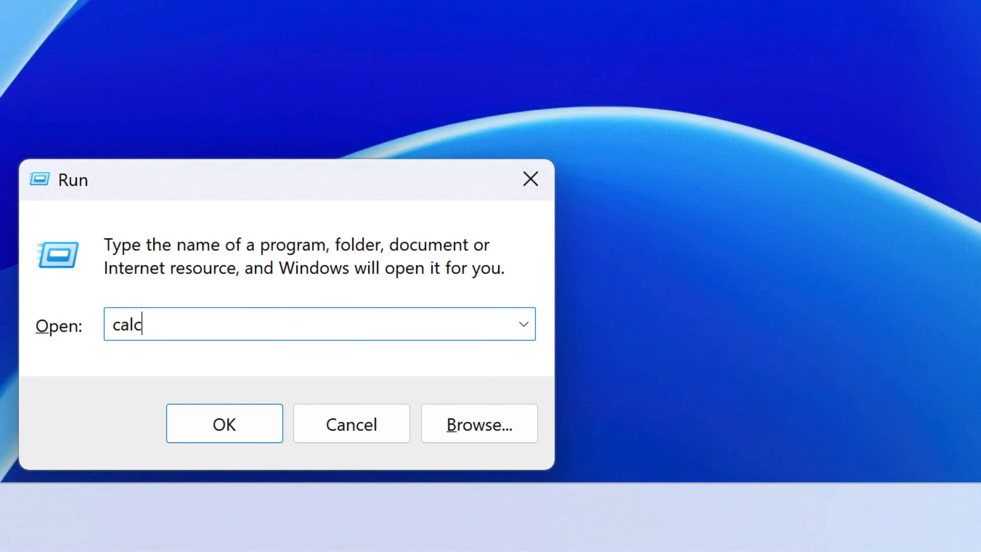
{"action": "key", "text": "Return"}
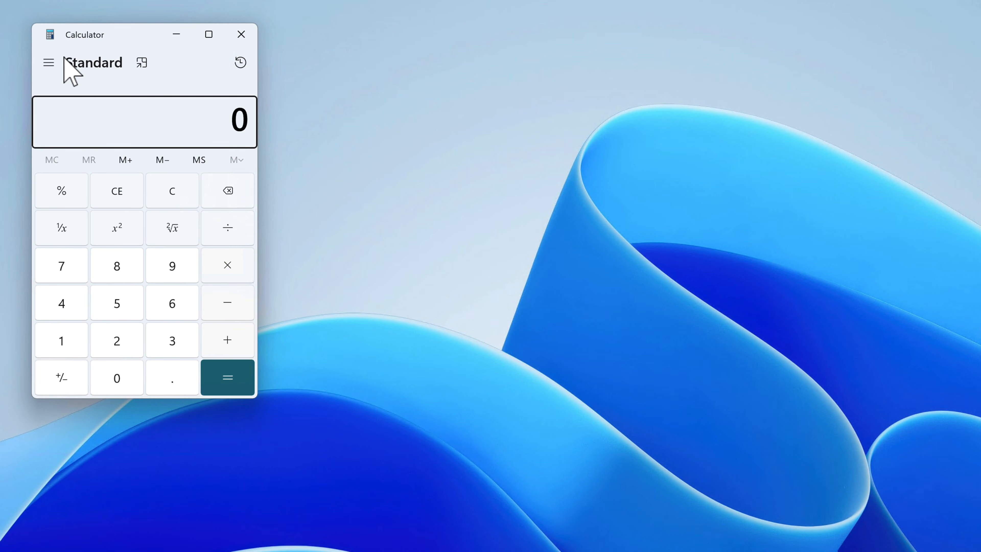
View Calculator's Scientific and Programmer modes, and return it to Standard mode.
{"action": "left_click", "coordinate": [58, 62]}
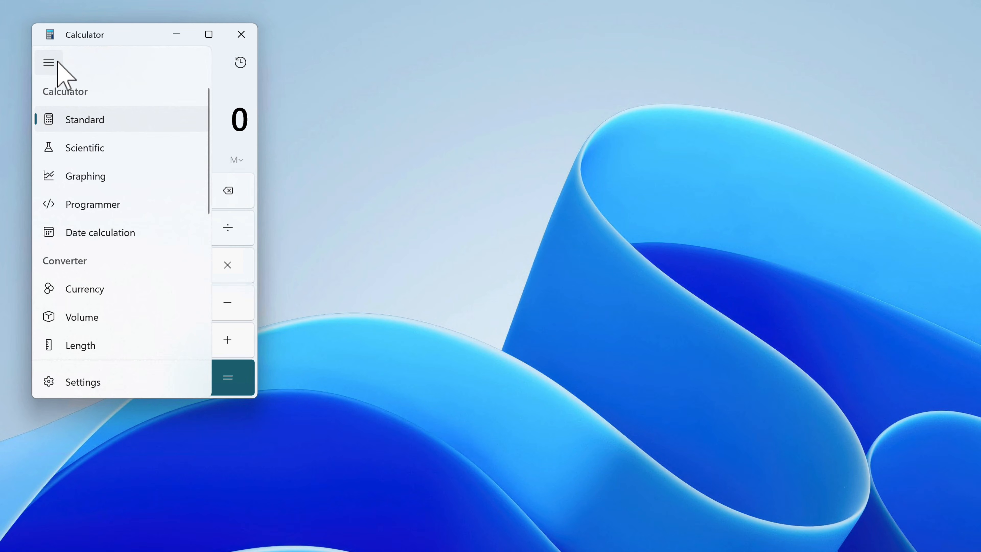
{"action": "left_click", "coordinate": [95, 149]}
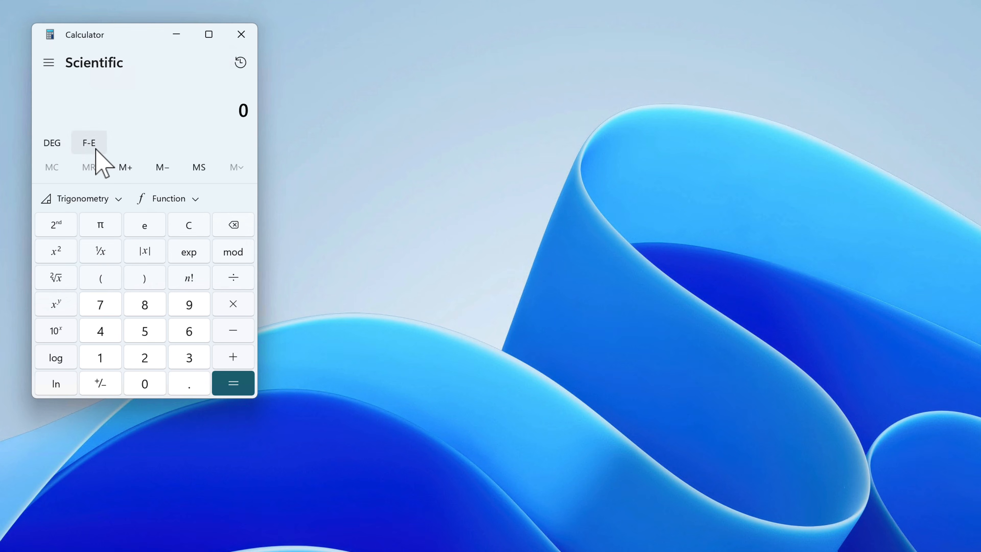
{"action": "left_click", "coordinate": [48, 62]}
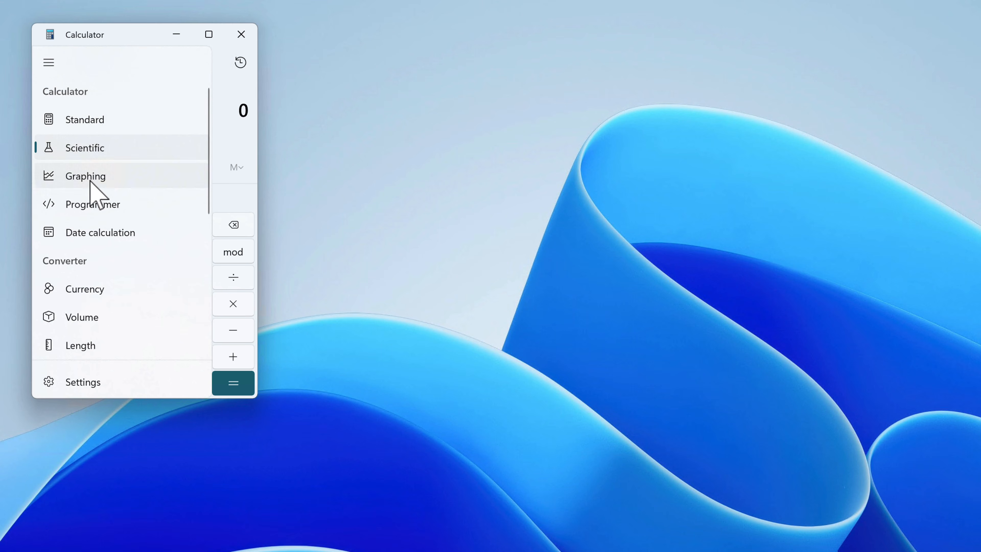
{"action": "left_click", "coordinate": [111, 204]}
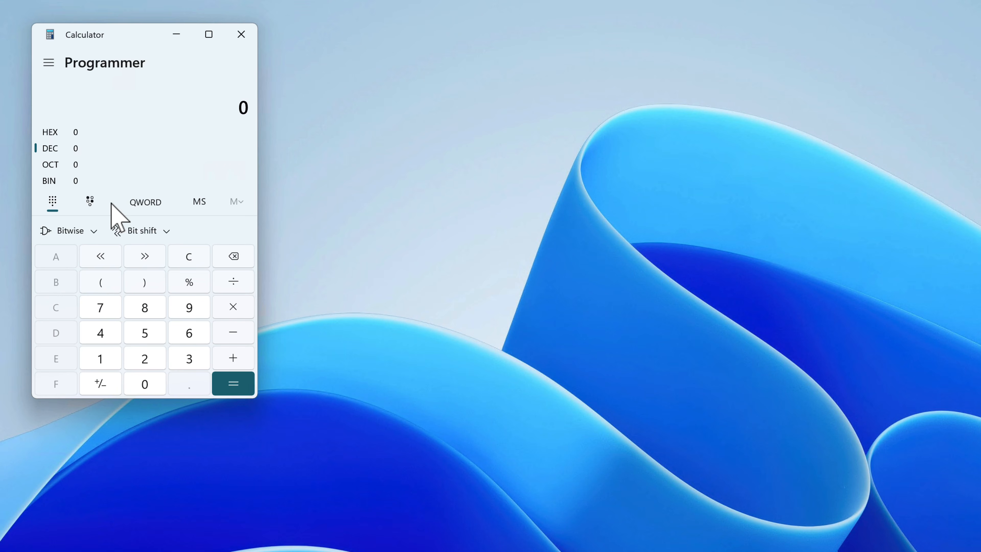
{"action": "left_click", "coordinate": [49, 63]}
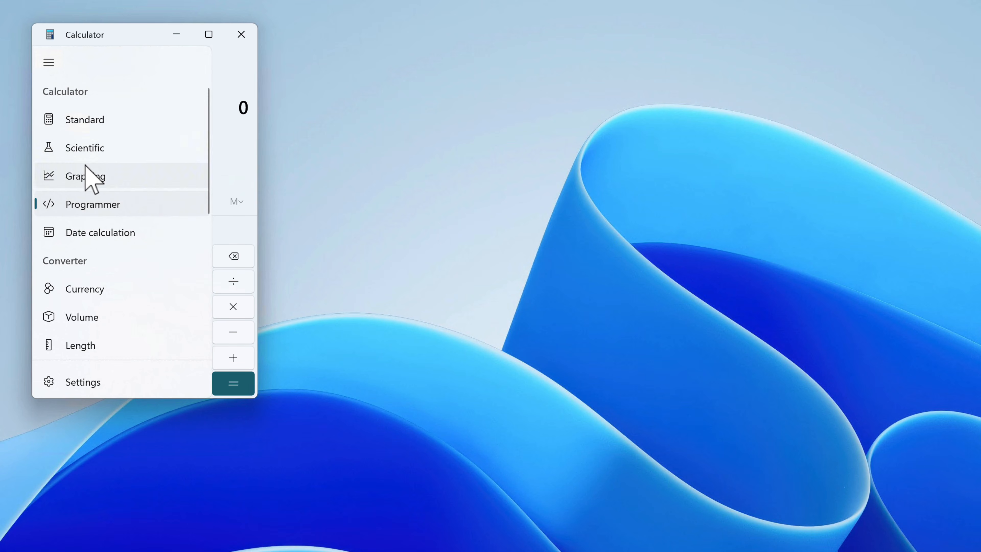
{"action": "left_click", "coordinate": [87, 148]}
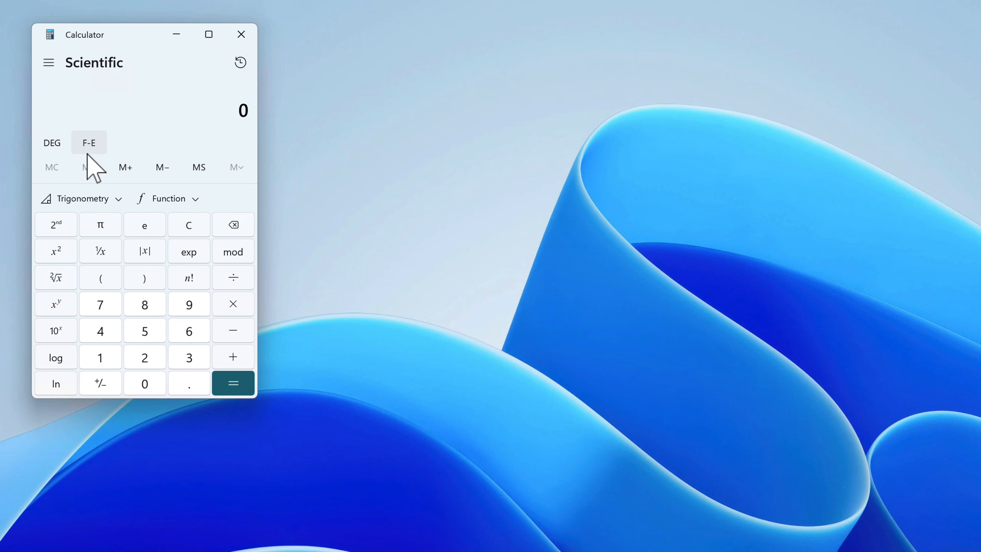
{"action": "left_click", "coordinate": [54, 62]}
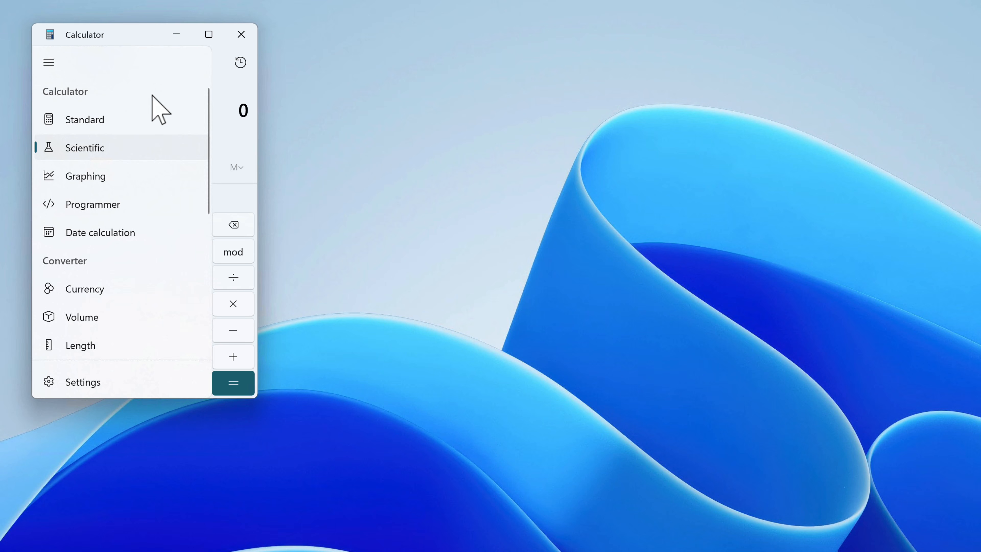
{"action": "left_click", "coordinate": [85, 116]}
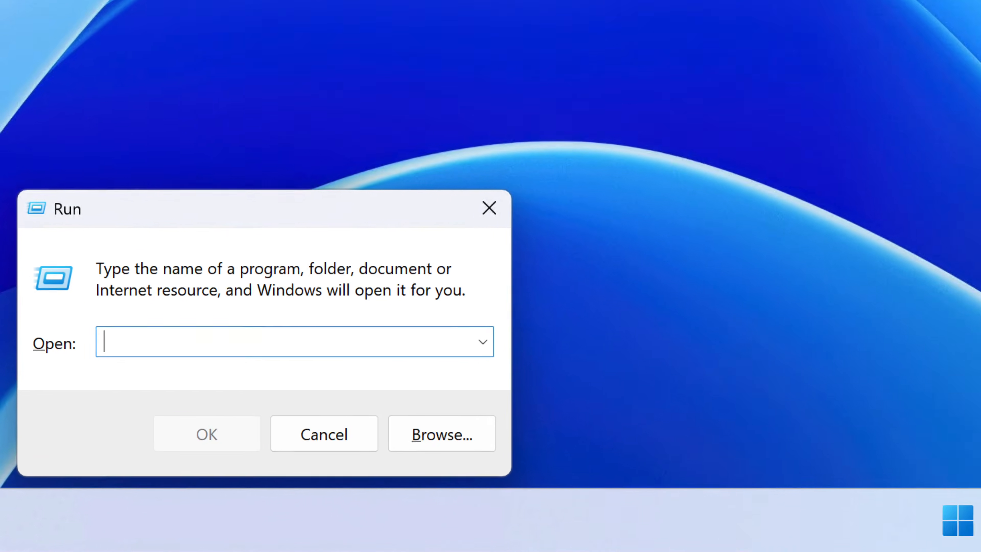
Open a regular Command Prompt by running the command cmd.
{"action": "type", "text": "cmd"}
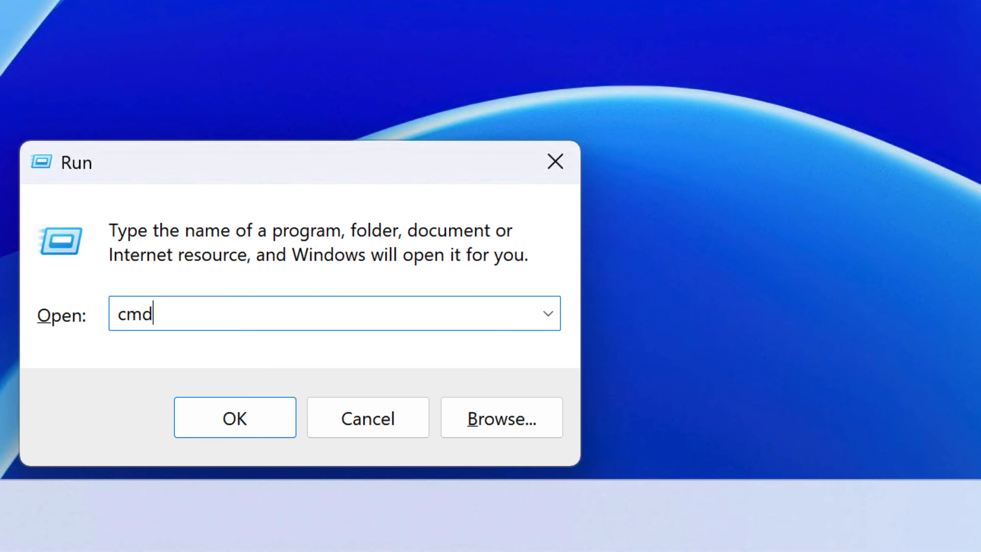
{"action": "key", "text": "Return"}
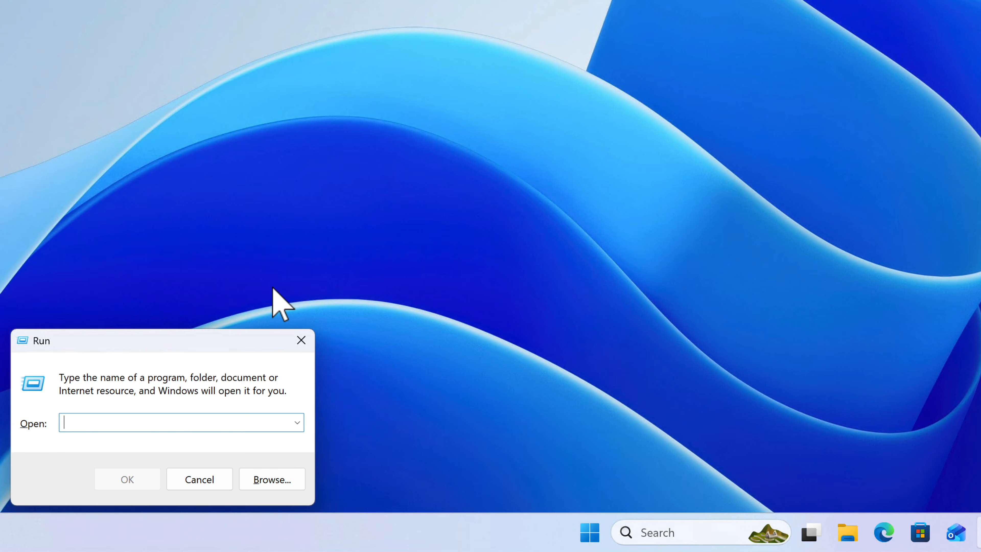
Run the command cmd with administrator rights, approve the elevation request and close the Command Prompt window.
{"action": "type", "text": "cmd"}
{"action": "key", "text": "ctrl+shift+Return"}
{"action": "left_click", "coordinate": [685, 230]}
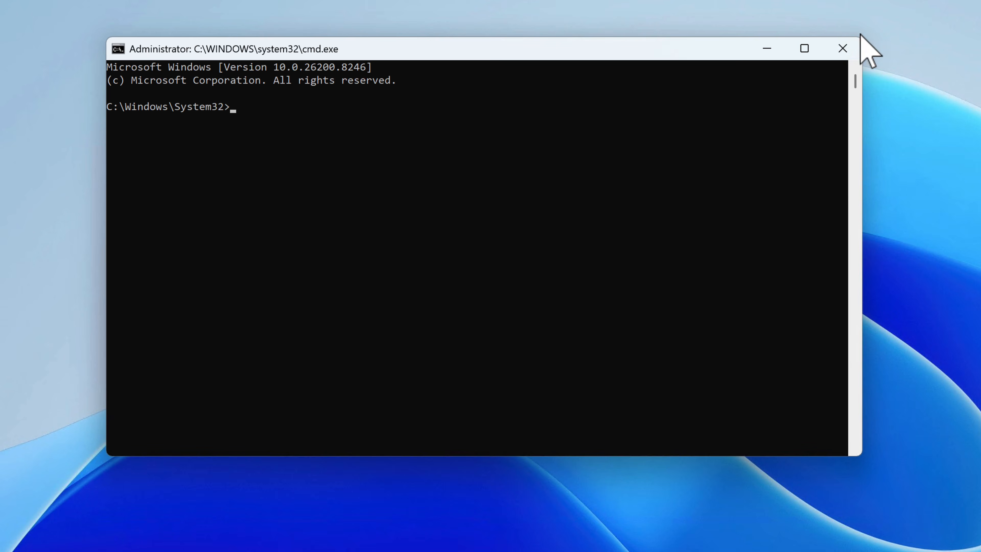
{"action": "left_click", "coordinate": [848, 49]}
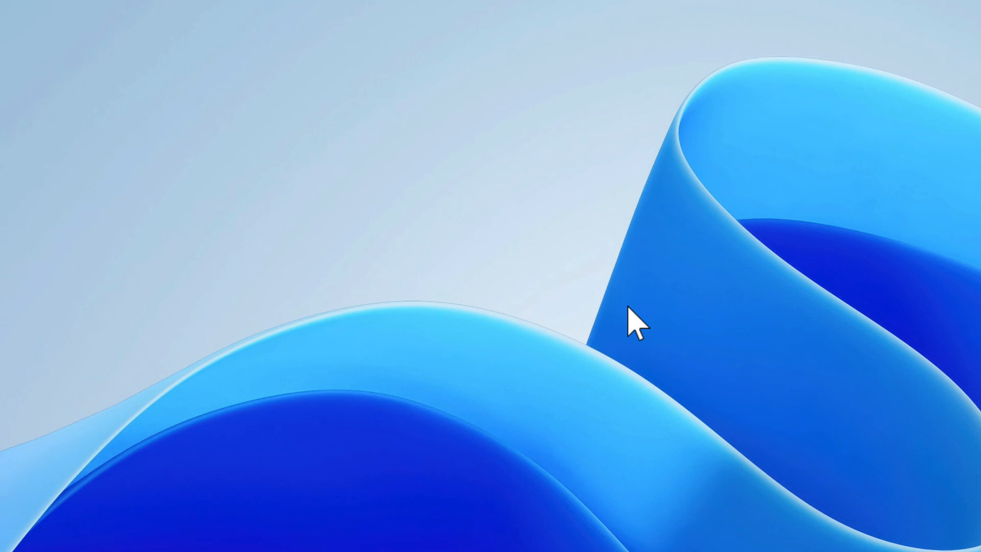
Open System Properties by running the command sysdm.cpl.
{"action": "key", "text": "super+r"}
{"action": "type", "text": "sysdm.cpl"}
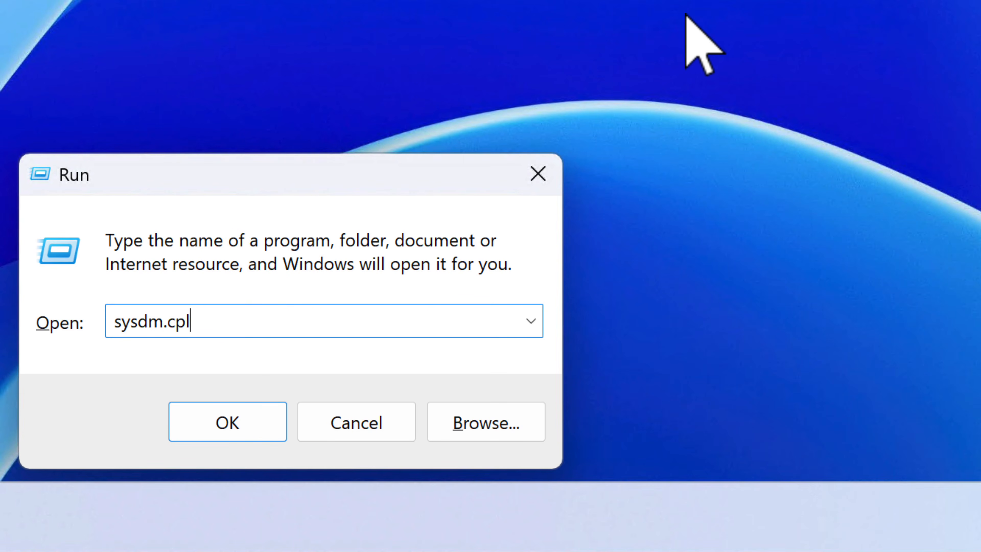
{"action": "key", "text": "Return"}
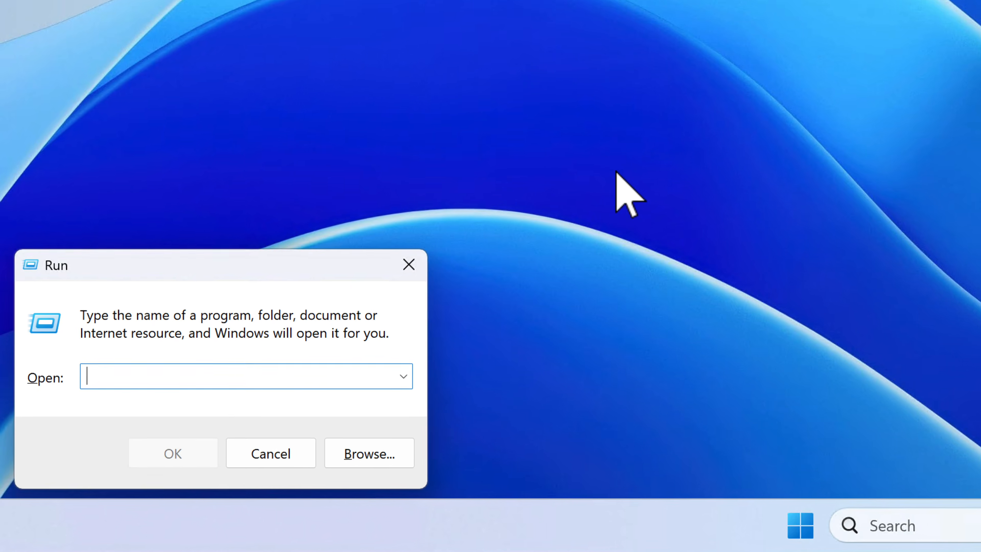
Open the Local Group Policy Editor by running the command gpedit.msc, and widen its policy tree pane.
{"action": "type", "text": "gpedit.msc"}
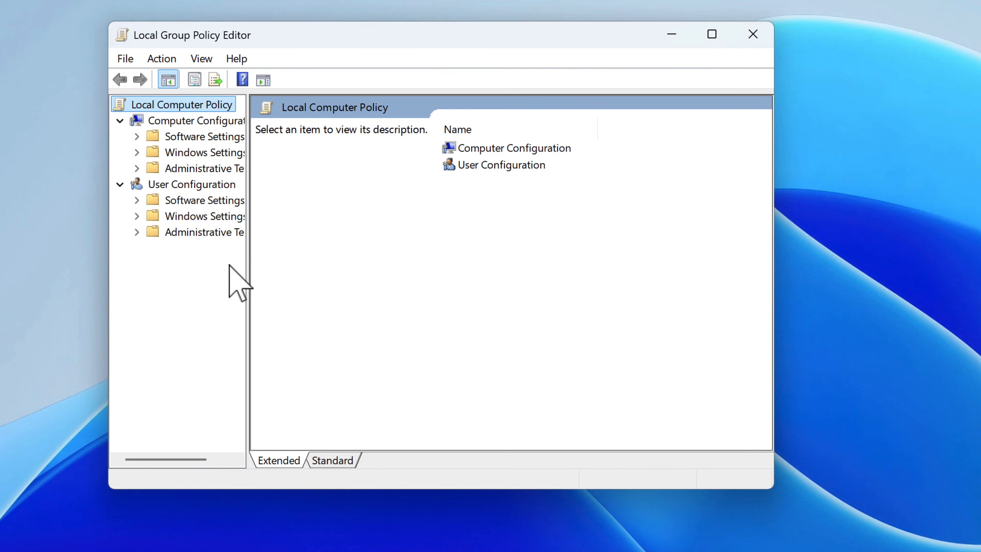
{"action": "left_click_drag", "start_coordinate": [246, 284], "coordinate": [306, 284]}
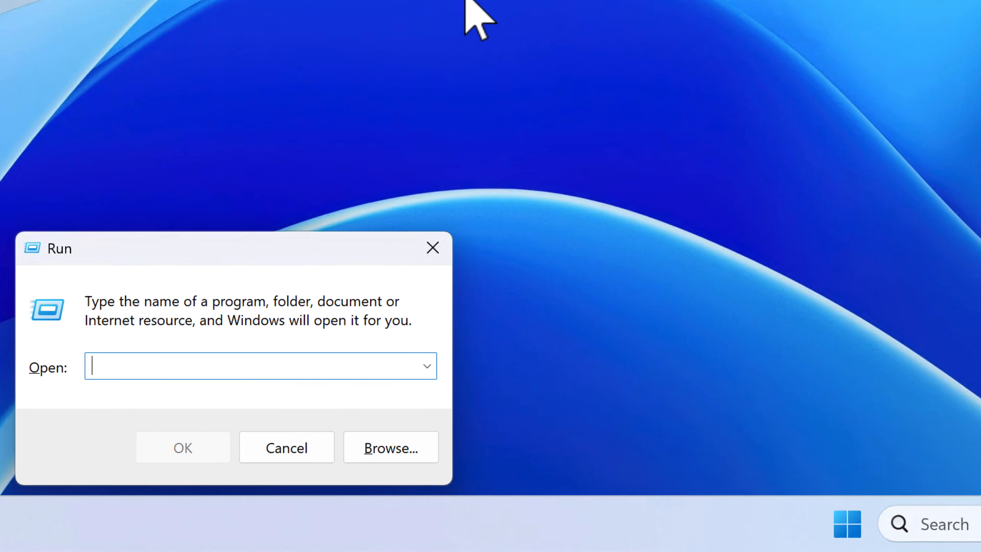
Open Windows Features by running the command optionalfeatures, and look through the list of features.
{"action": "type", "text": "optionalfeatures"}
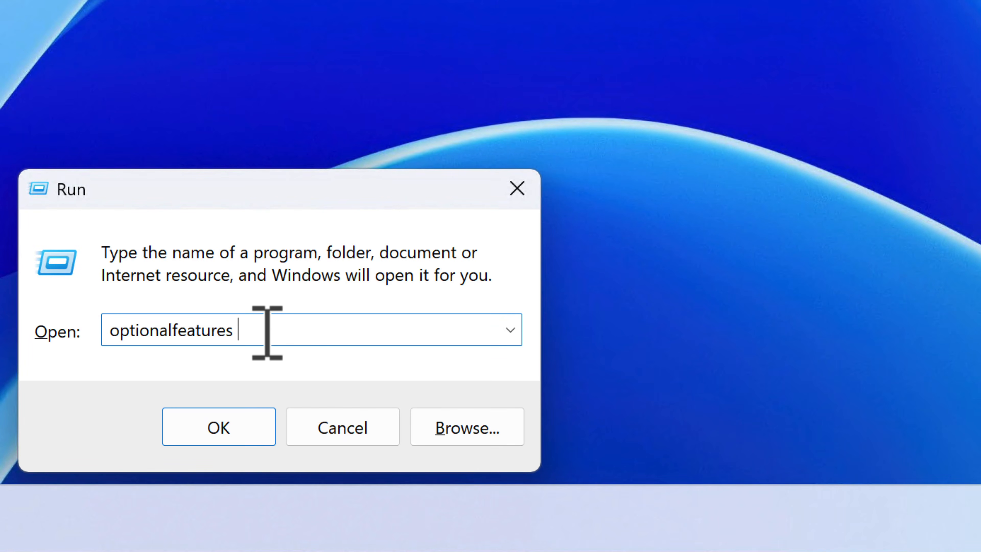
{"action": "key", "text": "Return"}
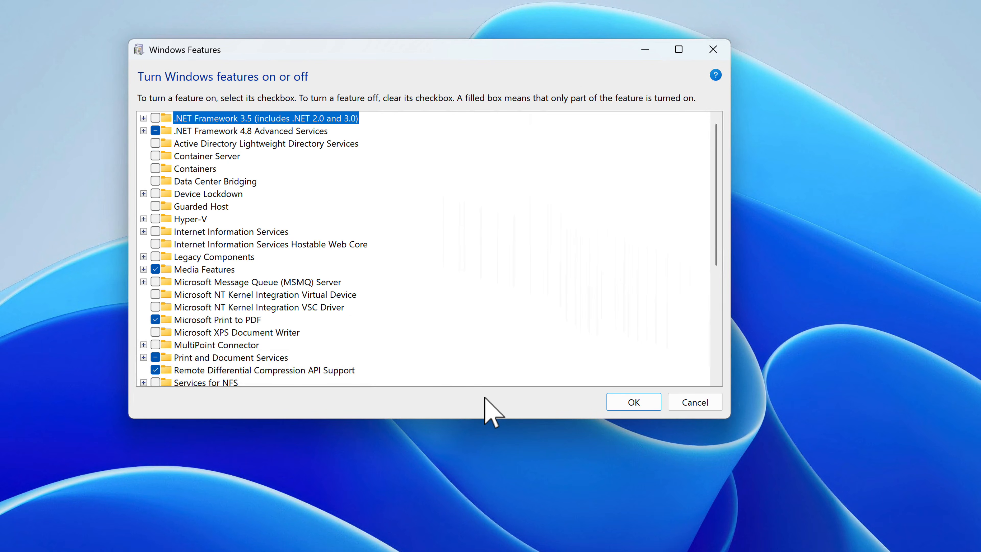
{"action": "scroll", "coordinate": [363, 286], "scroll_direction": "down", "scroll_amount": 2}
{"action": "scroll", "coordinate": [363, 286], "scroll_direction": "up", "scroll_amount": 3}
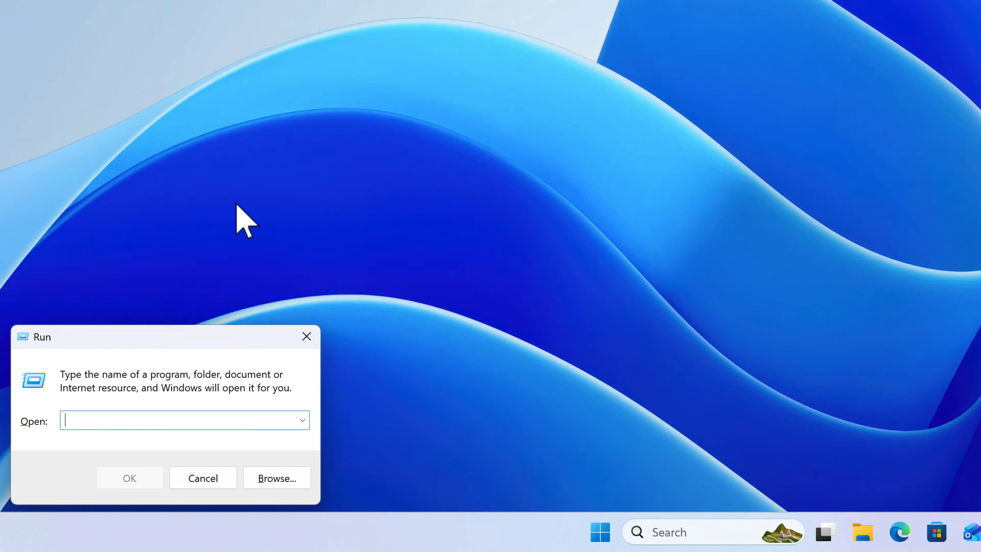
Open the Start-up folder by running the command shell:startup.
{"action": "type", "text": "shell:startup"}
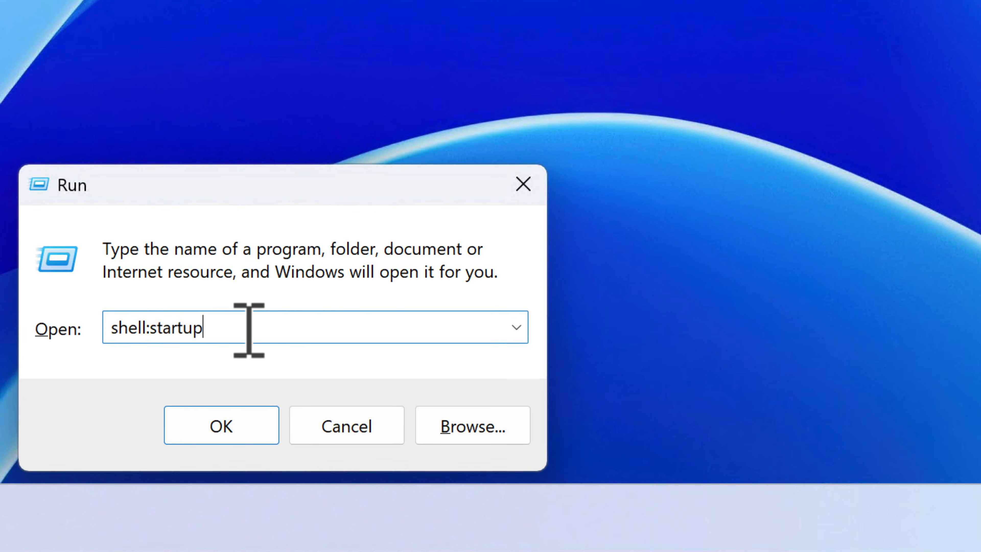
{"action": "key", "text": "Return"}
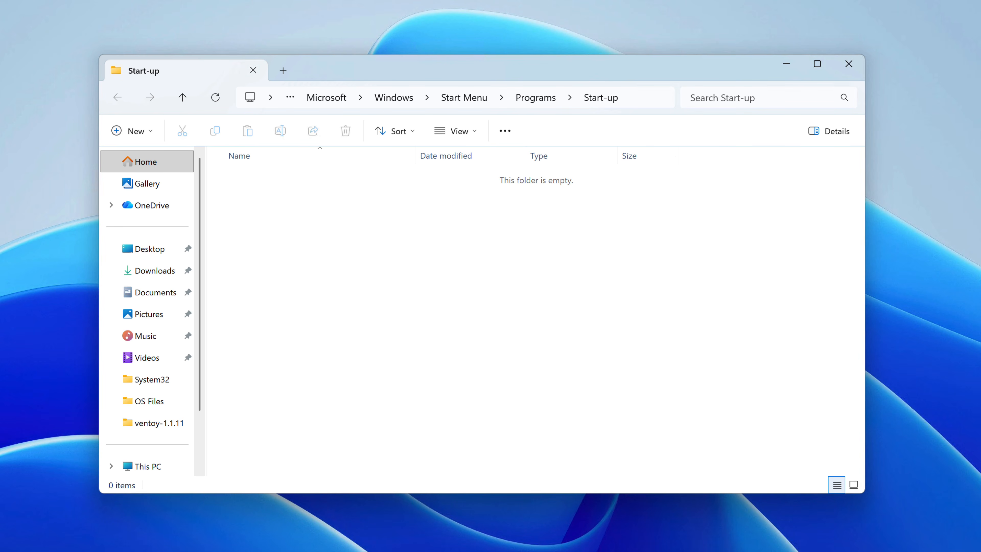
Open the Roaming application data folder by running the command shell:appdata, and close its window.
{"action": "key", "text": "super+r"}
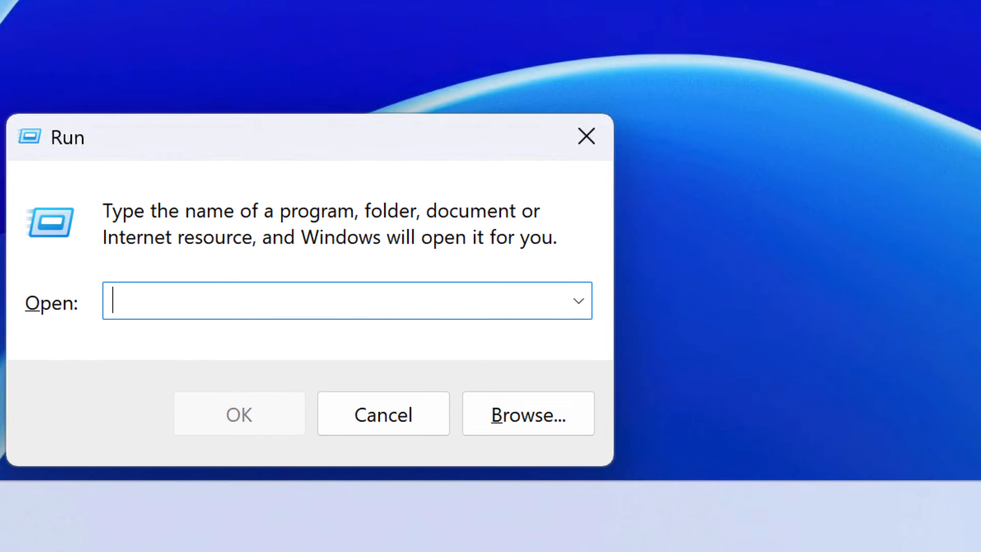
{"action": "type", "text": "shell:appdata"}
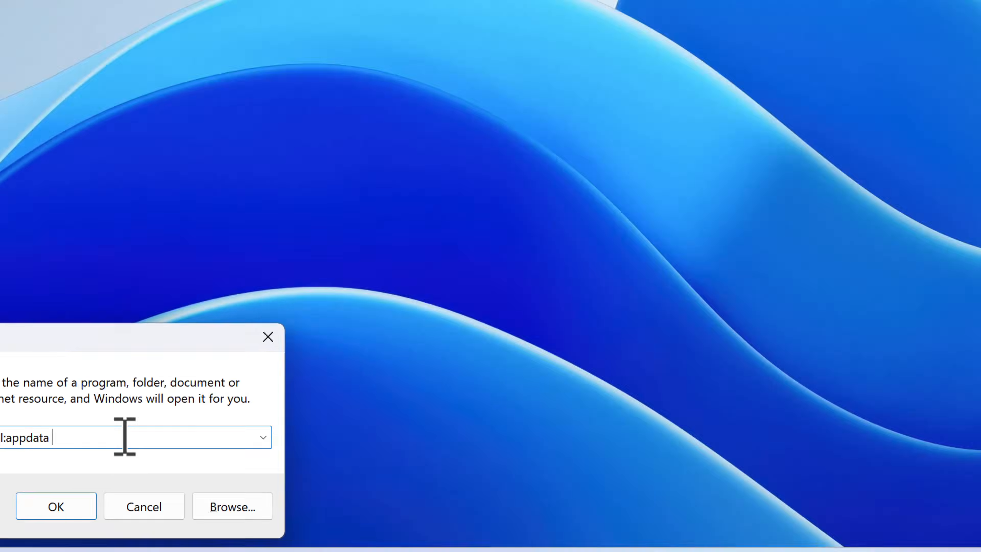
{"action": "key", "text": "Return"}
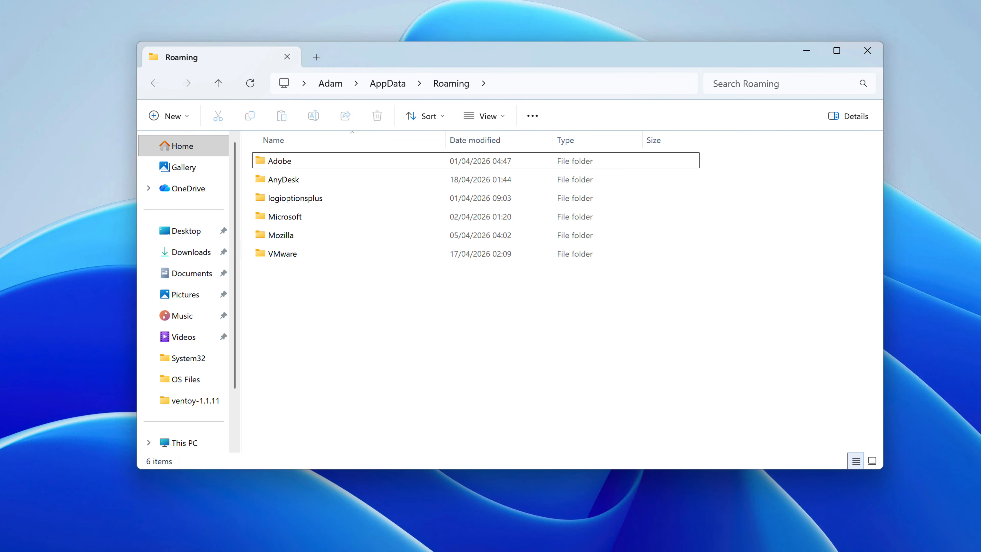
{"action": "key", "text": "alt+F4"}
Open the temporary files folder by running the command %temp%.
{"action": "key", "text": "super+r"}
{"action": "type", "text": "%temp%"}
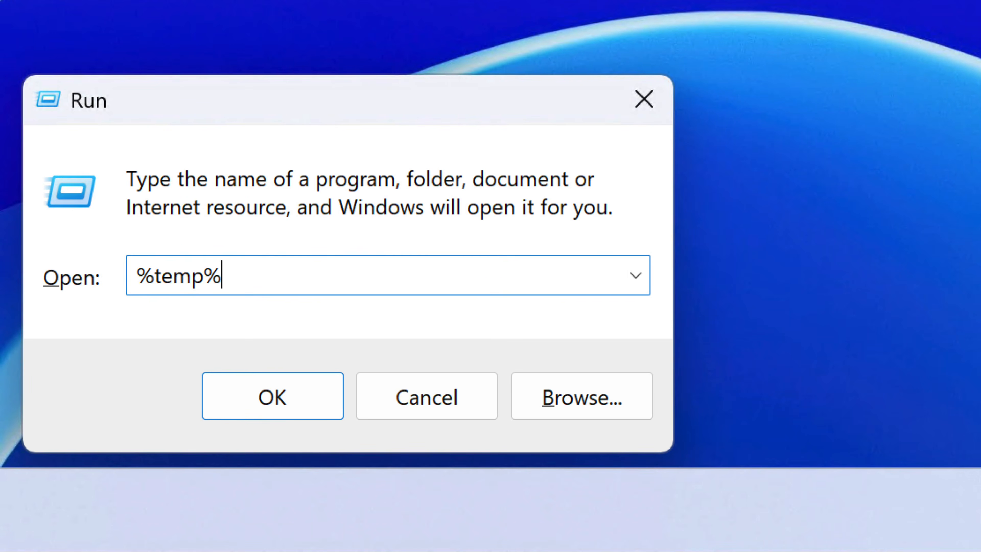
{"action": "key", "text": "Return"}
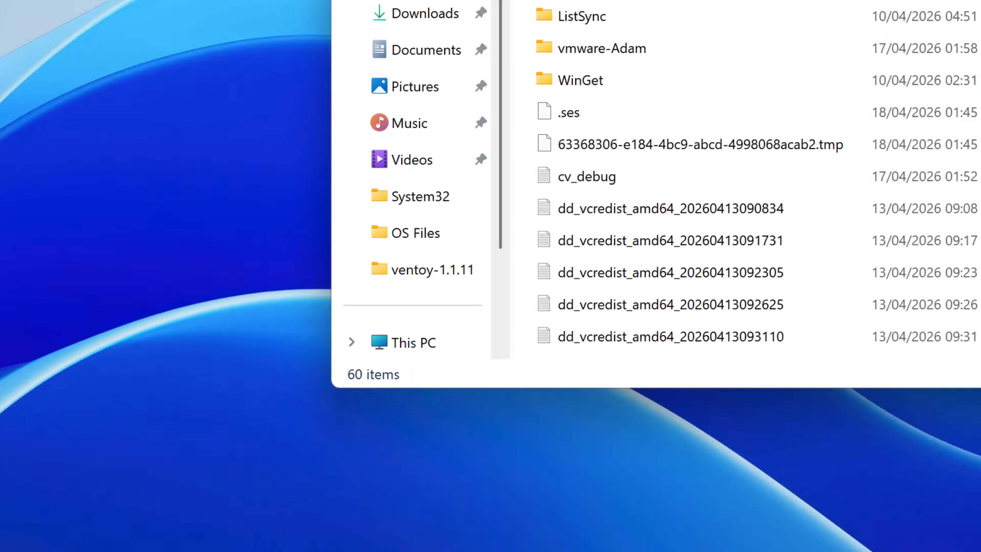
Delete all files and folders in the Temp folder, respond to the administrator permission request, and close the folder window.
{"action": "key", "text": "ctrl+a"}
{"action": "key", "text": "Delete"}
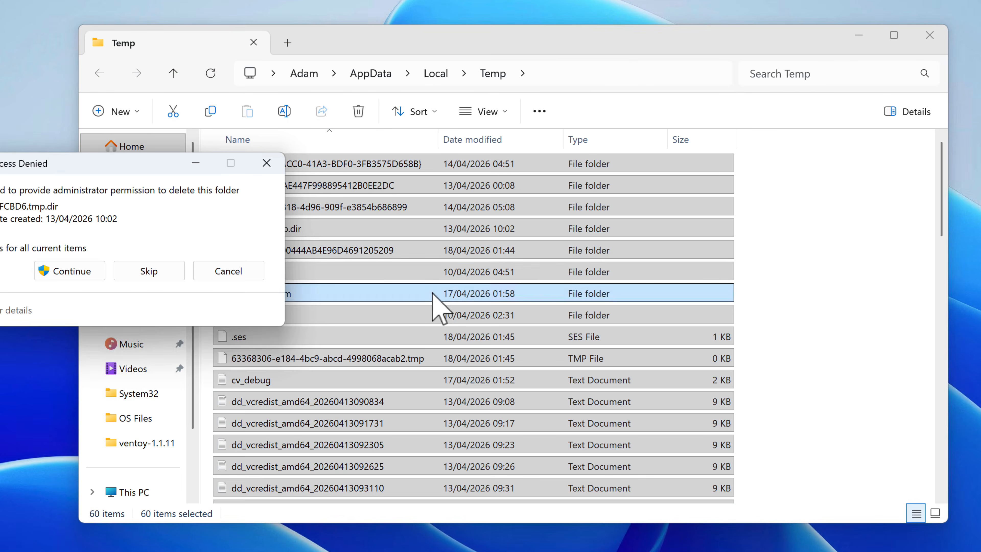
{"action": "left_click", "coordinate": [70, 272]}
{"action": "left_click", "coordinate": [145, 334]}
{"action": "left_click", "coordinate": [229, 272]}
{"action": "left_click", "coordinate": [402, 297]}
{"action": "left_click", "coordinate": [930, 34]}
Open the About Windows dialog by running the command winver, and reposition it on the desktop.
{"action": "key", "text": "super+r"}
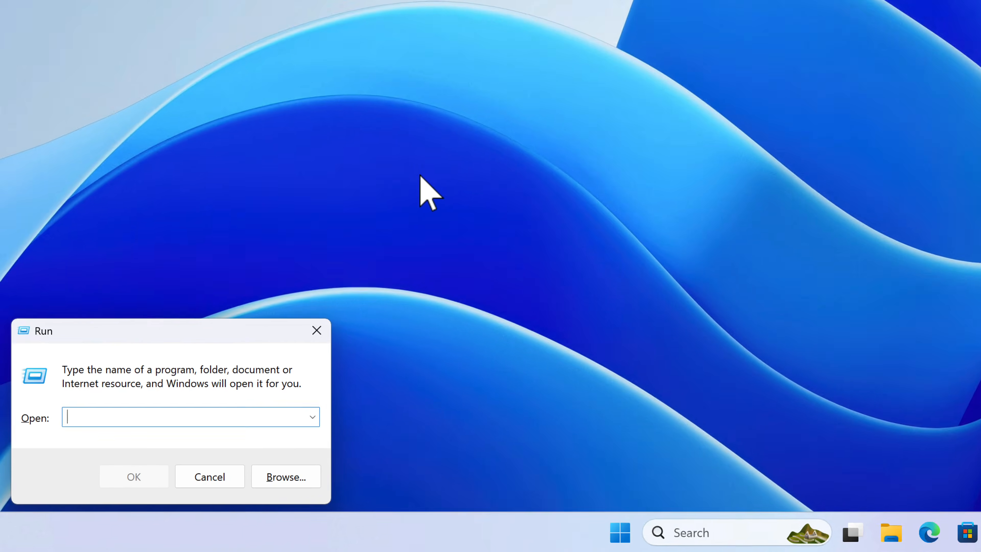
{"action": "type", "text": "winver"}
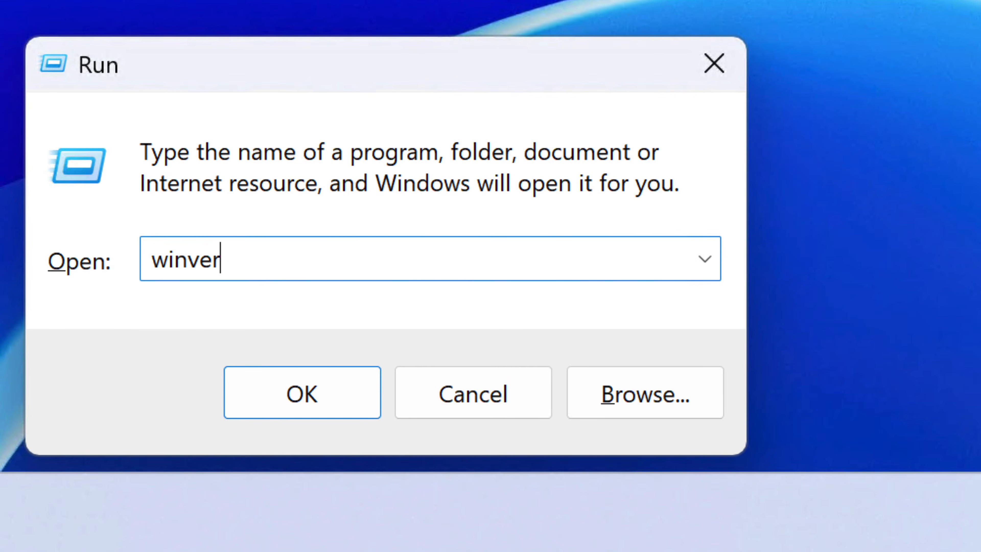
{"action": "key", "text": "Return"}
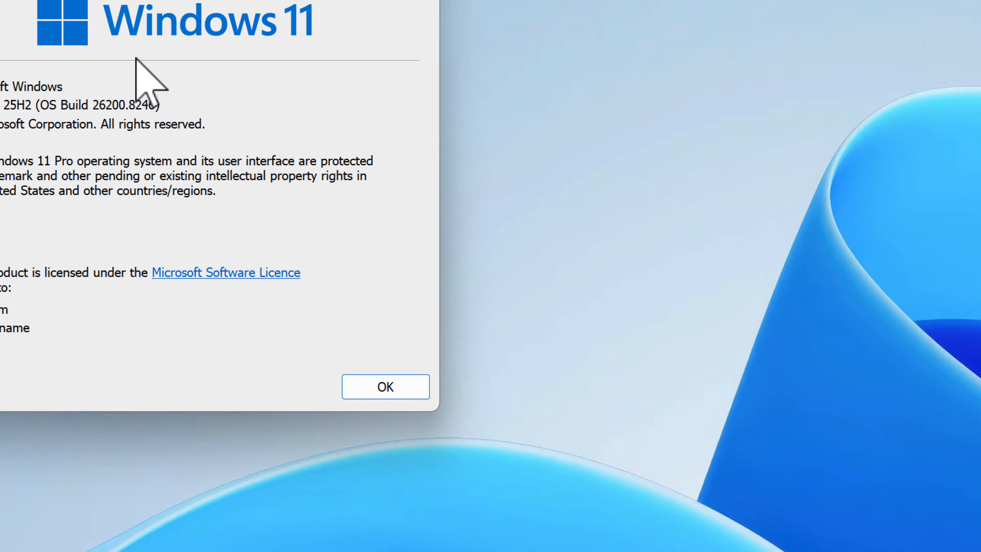
{"action": "left_click_drag", "start_coordinate": [335, 99], "coordinate": [451, 29]}
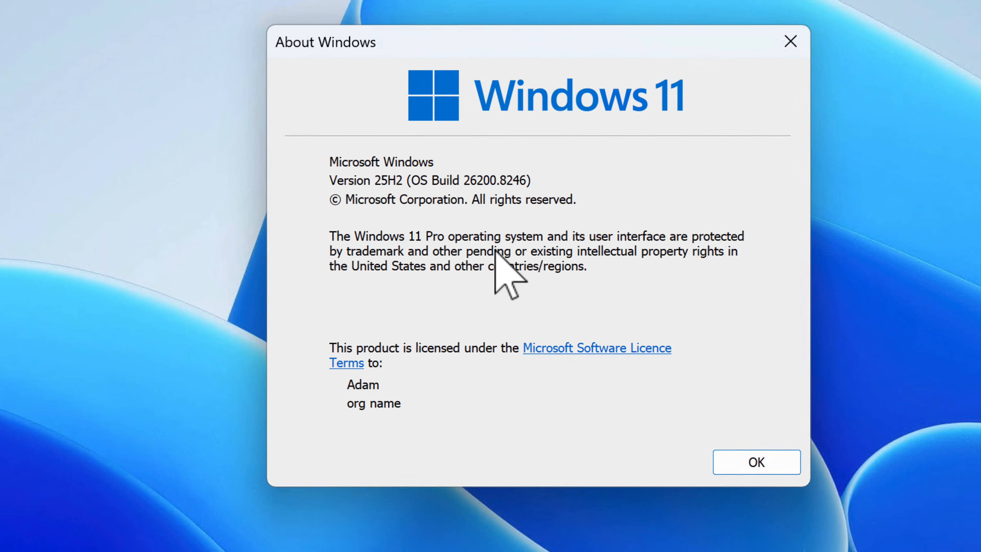